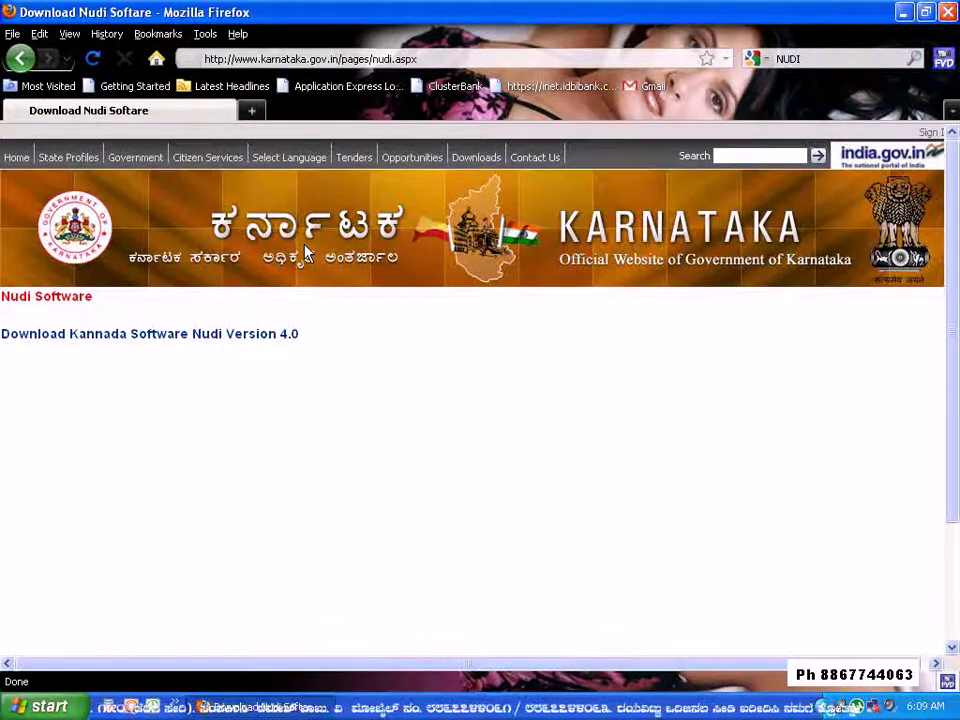
# - Save the Kannada Software Nudi Version 4.0 download to disk and open the folder that contains the downloading file
pyautogui.click(197, 336)
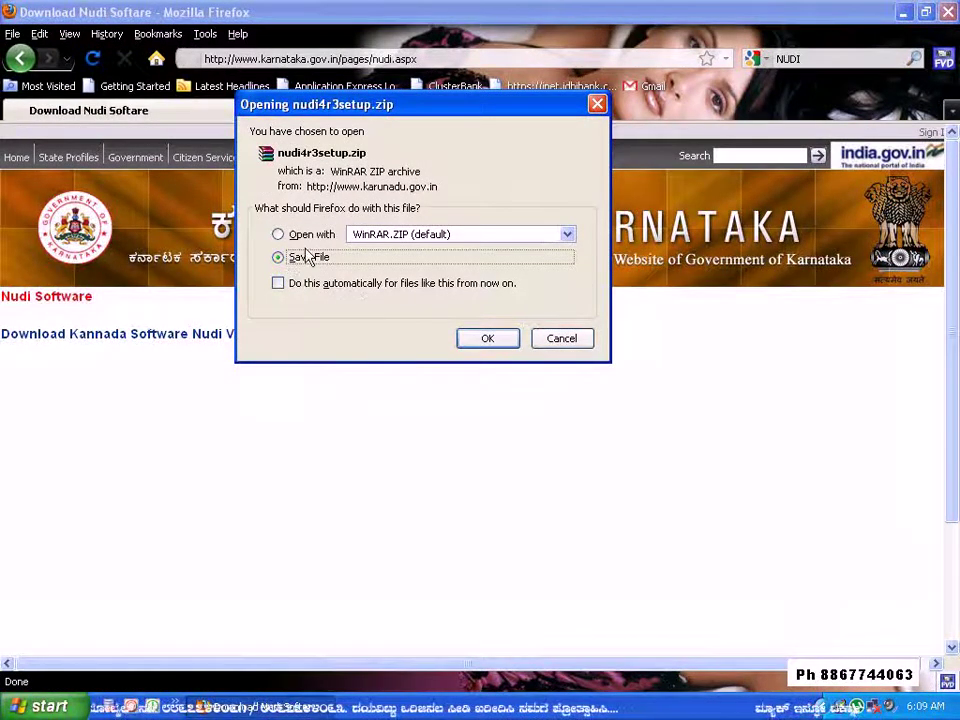
pyautogui.click(475, 342)
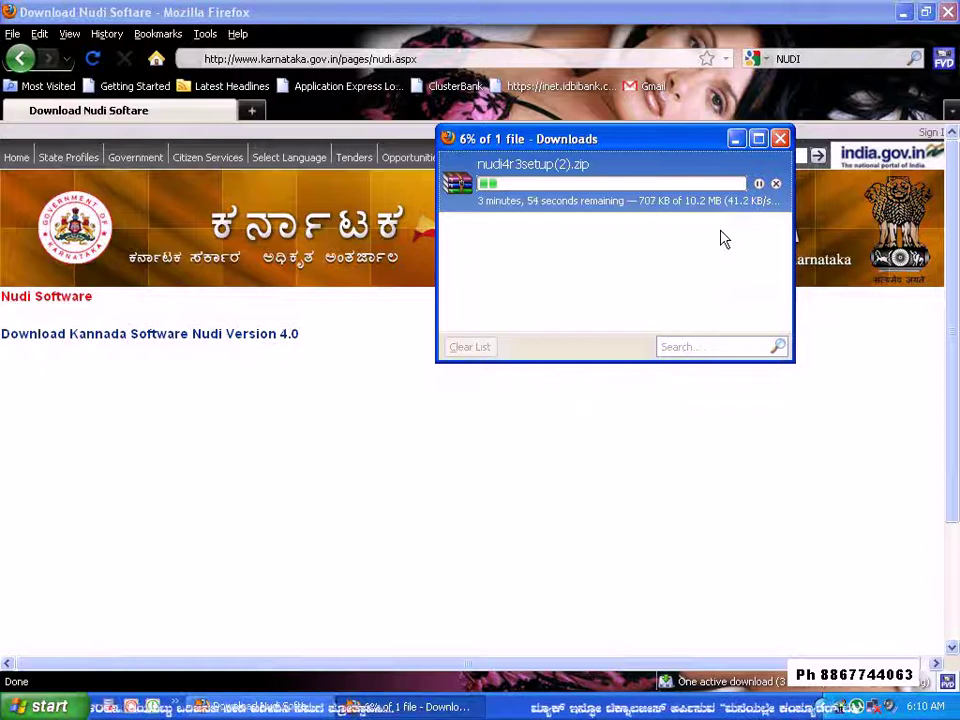
pyautogui.rightClick(560, 178)
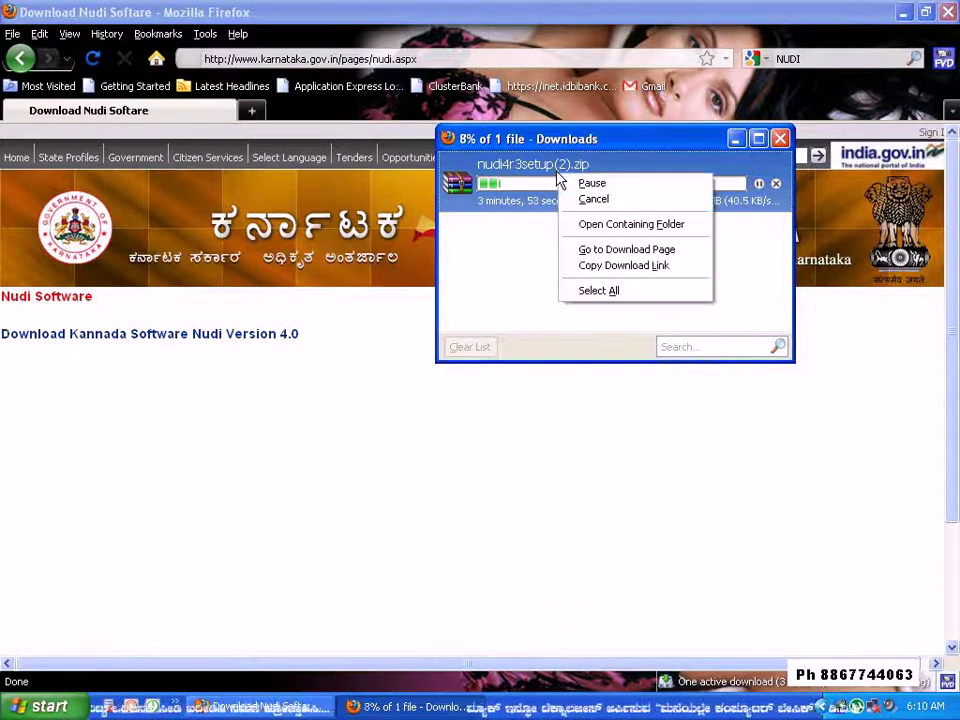
pyautogui.click(643, 225)
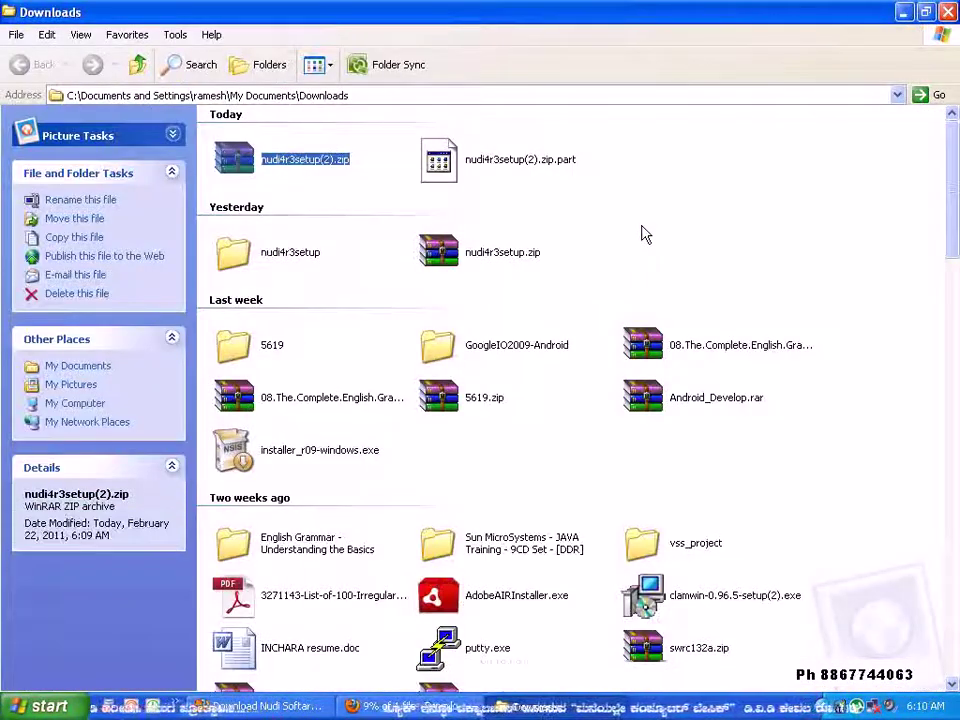
pyautogui.click(483, 258)
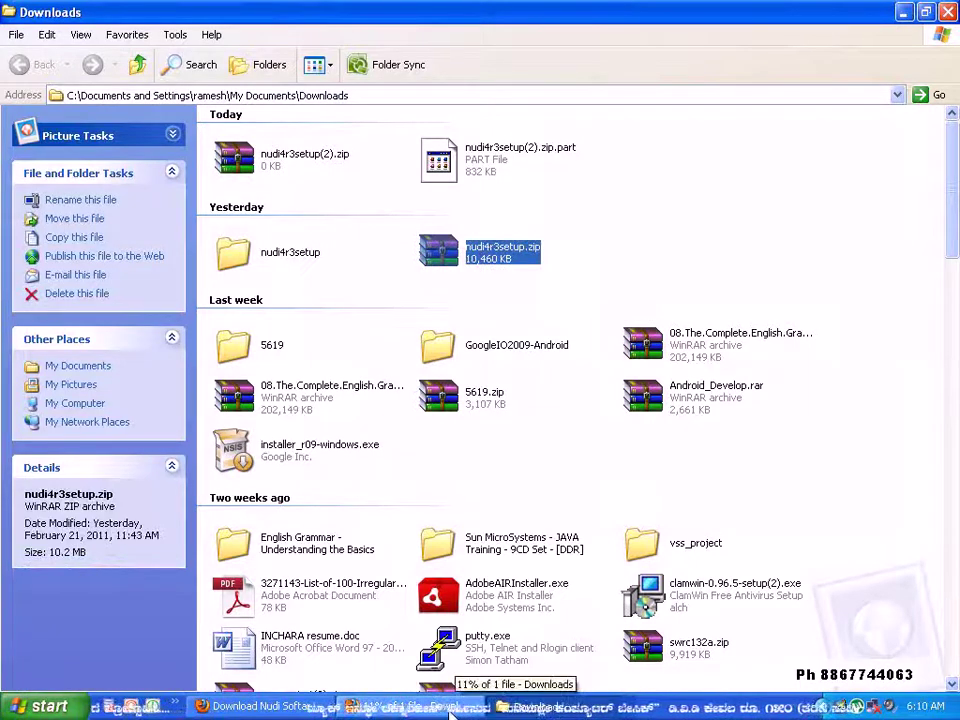
# - Cancel the running nudi4r3setup(2).zip download and close the download list
pyautogui.click(450, 706)
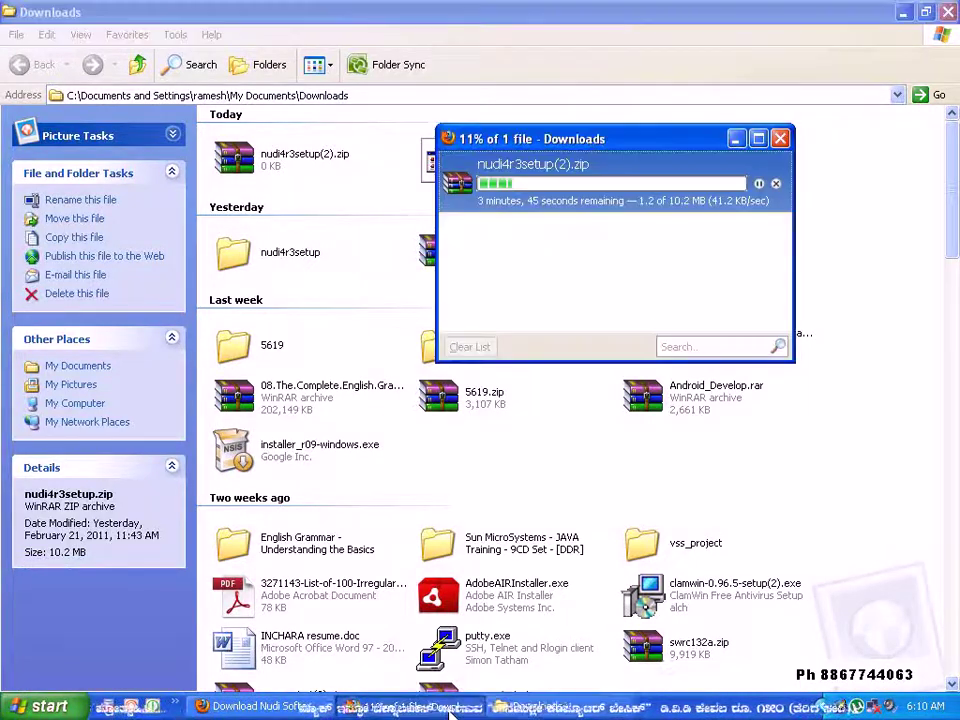
pyautogui.click(777, 186)
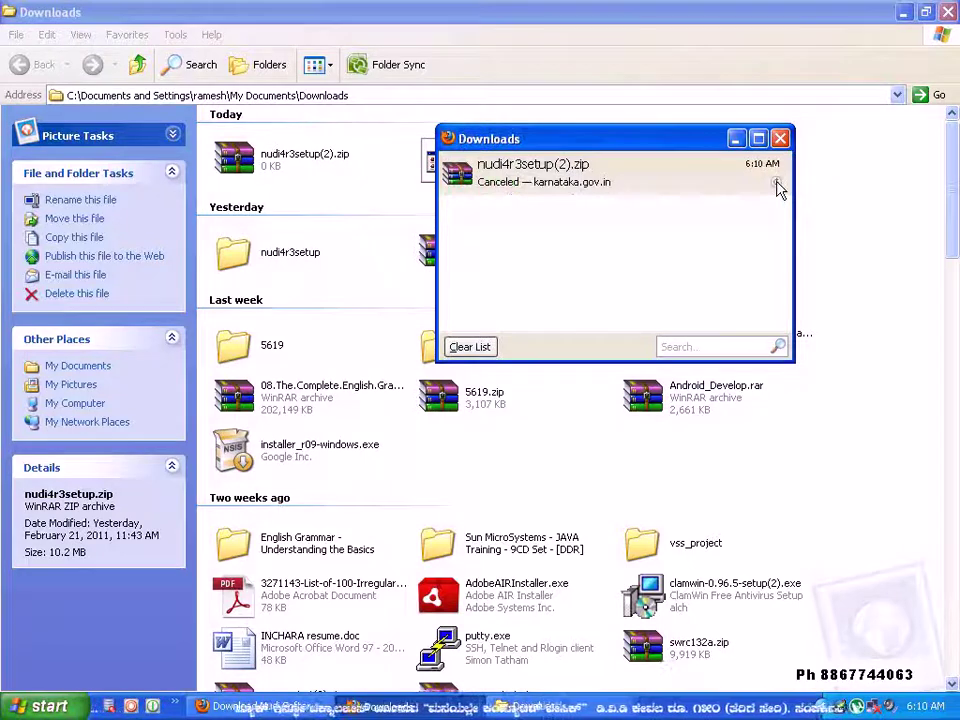
pyautogui.click(780, 138)
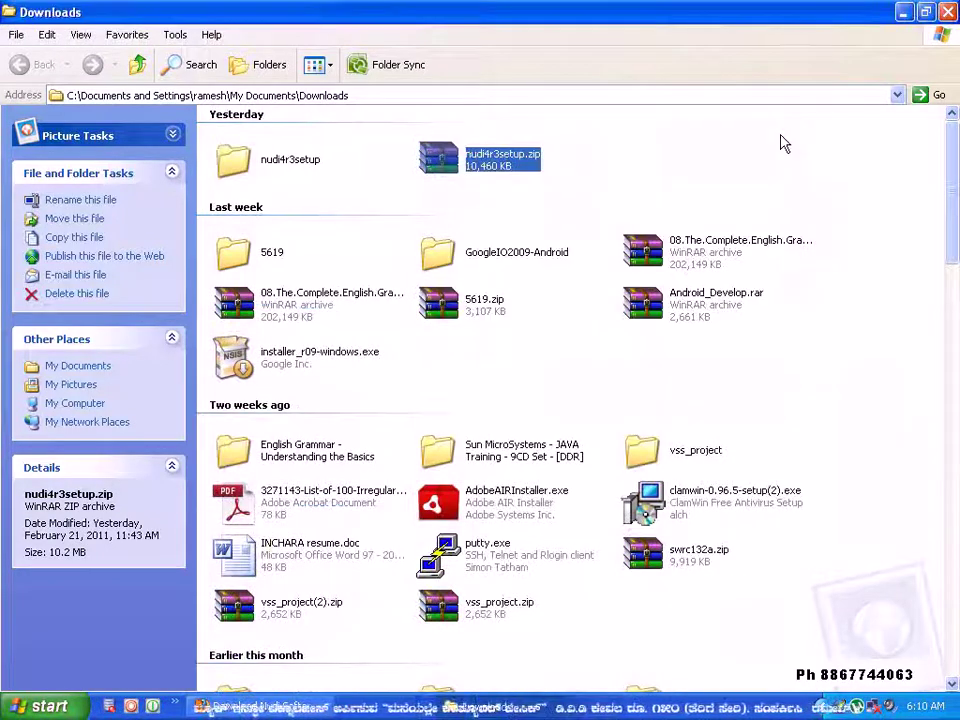
# - Delete the existing nudi4r3setup folder from the Downloads folder
pyautogui.click(251, 163)
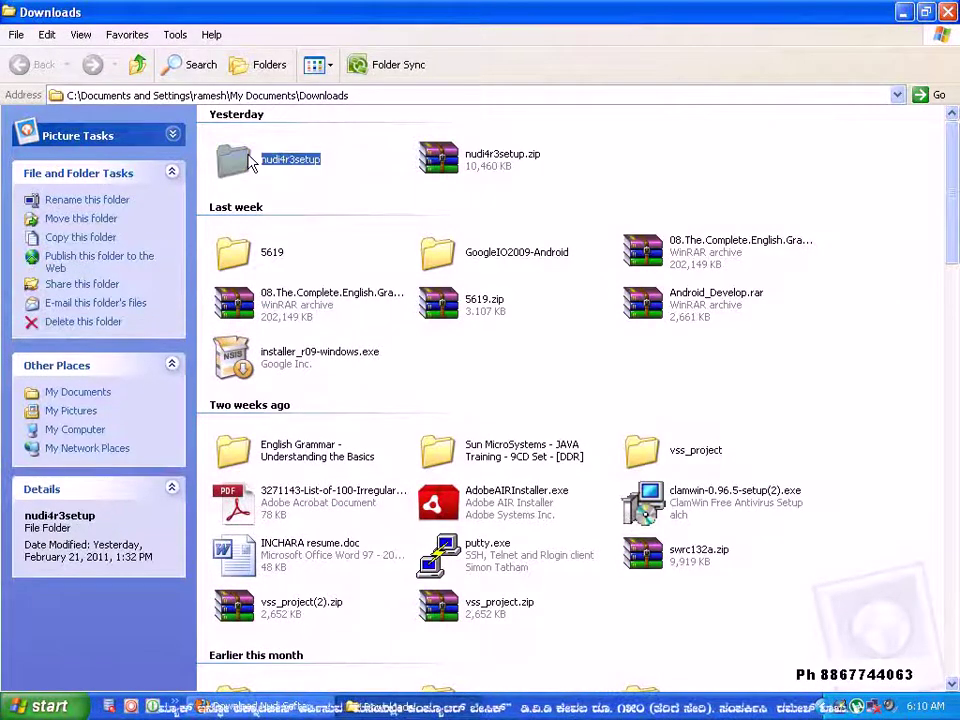
pyautogui.press('Delete')
pyautogui.press('Return')
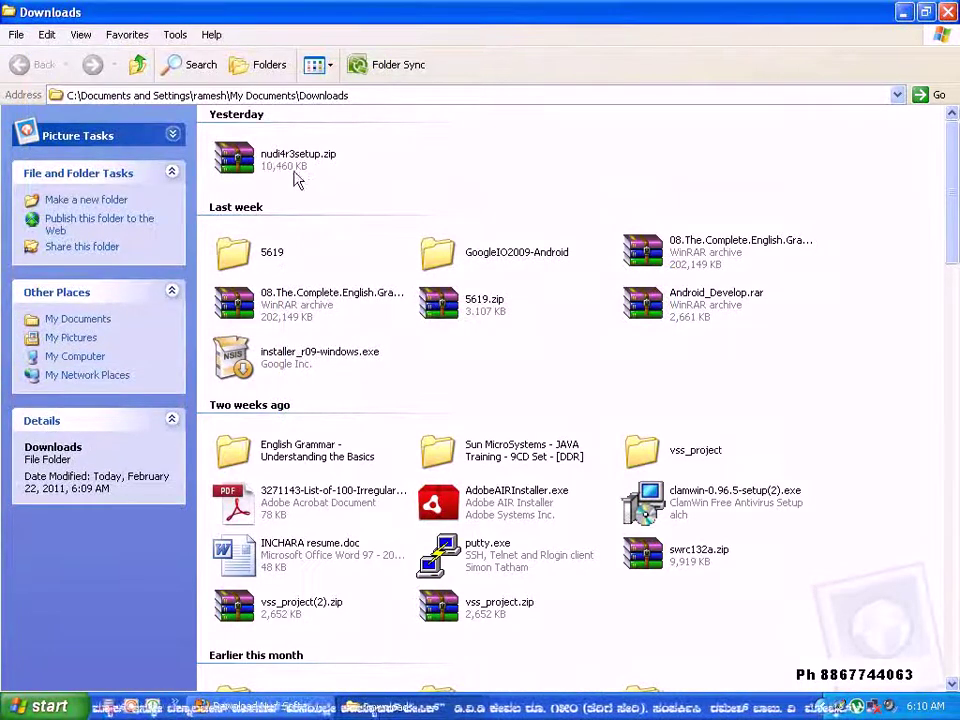
# - Extract nudi4r3setup.zip into a nudi4r3setup folder inside Downloads, keeping the default extraction options
pyautogui.moveTo(238, 165)
pyautogui.click(238, 166)
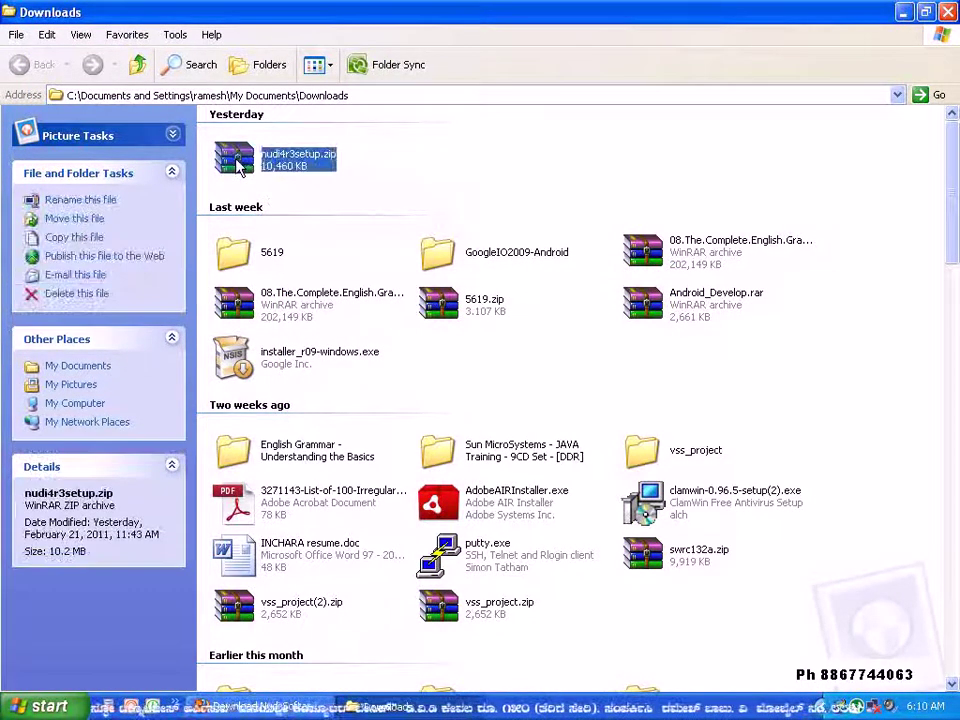
pyautogui.rightClick(237, 161)
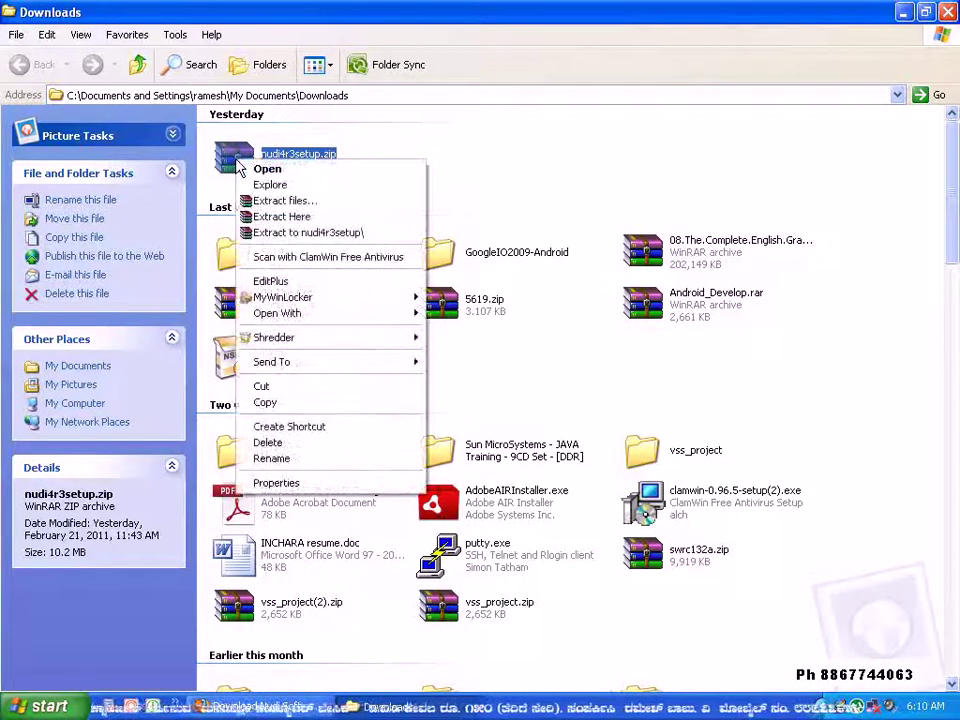
pyautogui.click(340, 209)
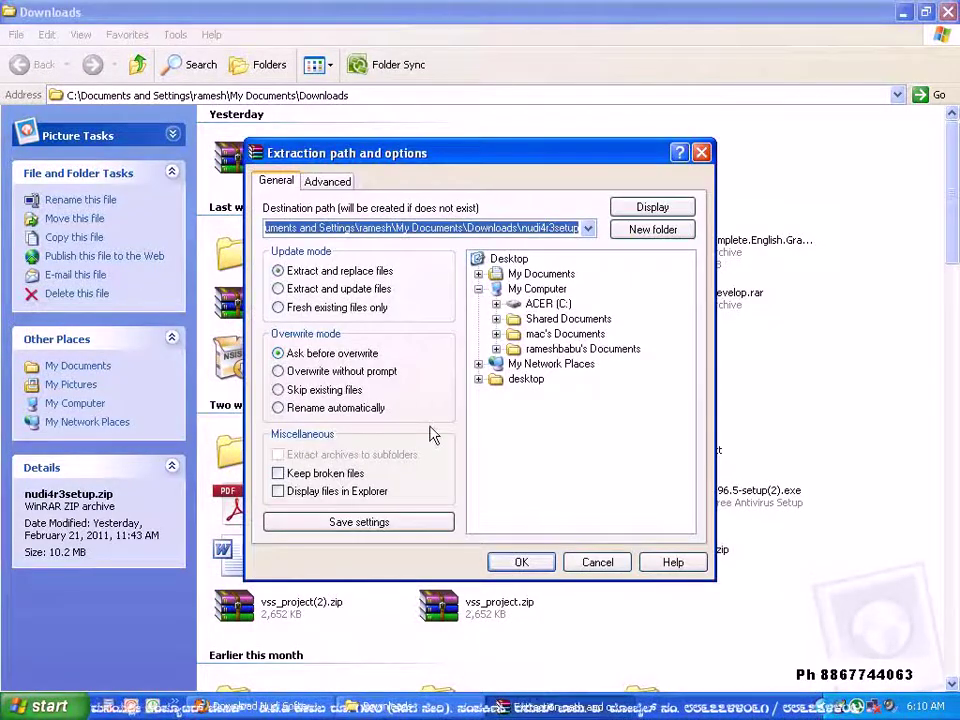
pyautogui.click(521, 563)
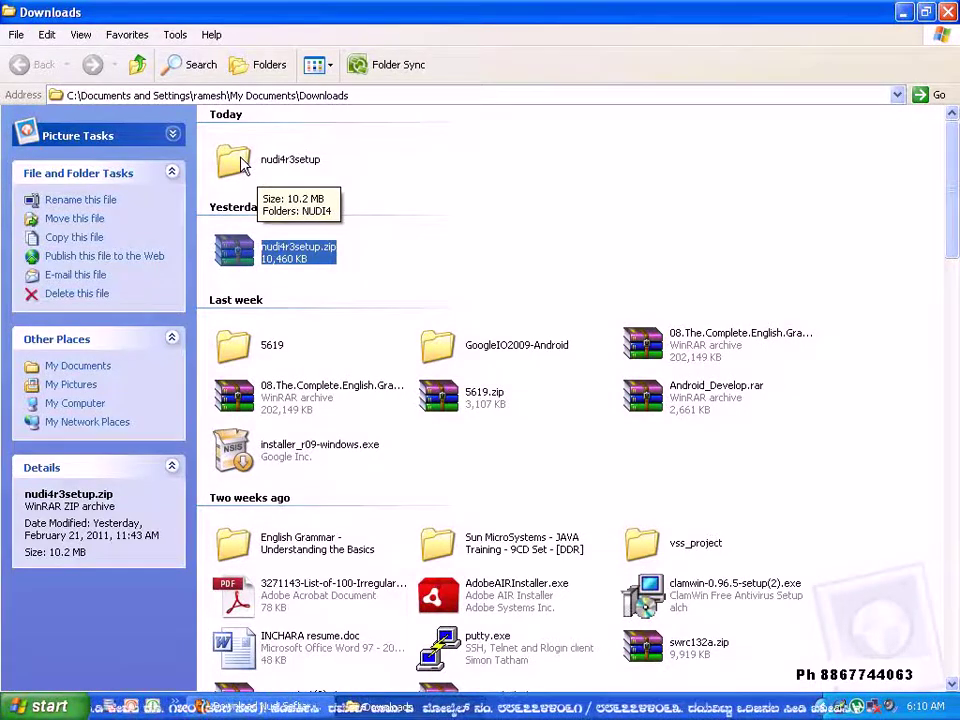
# - Run Setup.exe from the extracted NUDI4 folder and start the installation into C:\Program Files\Nudi 4.0
pyautogui.doubleClick(238, 162)
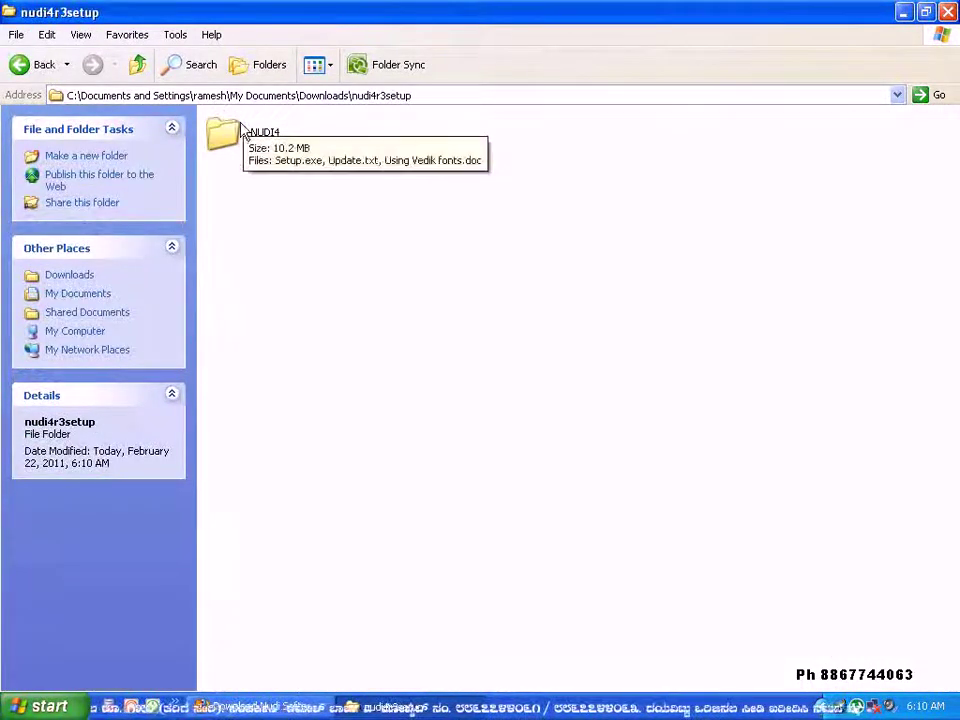
pyautogui.doubleClick(242, 128)
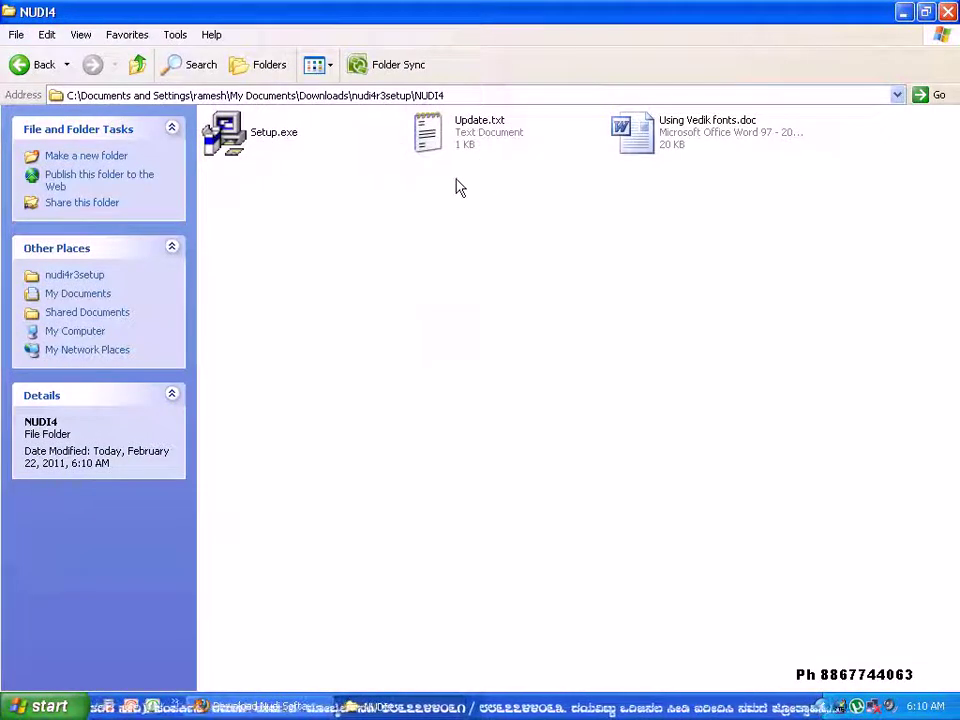
pyautogui.doubleClick(242, 140)
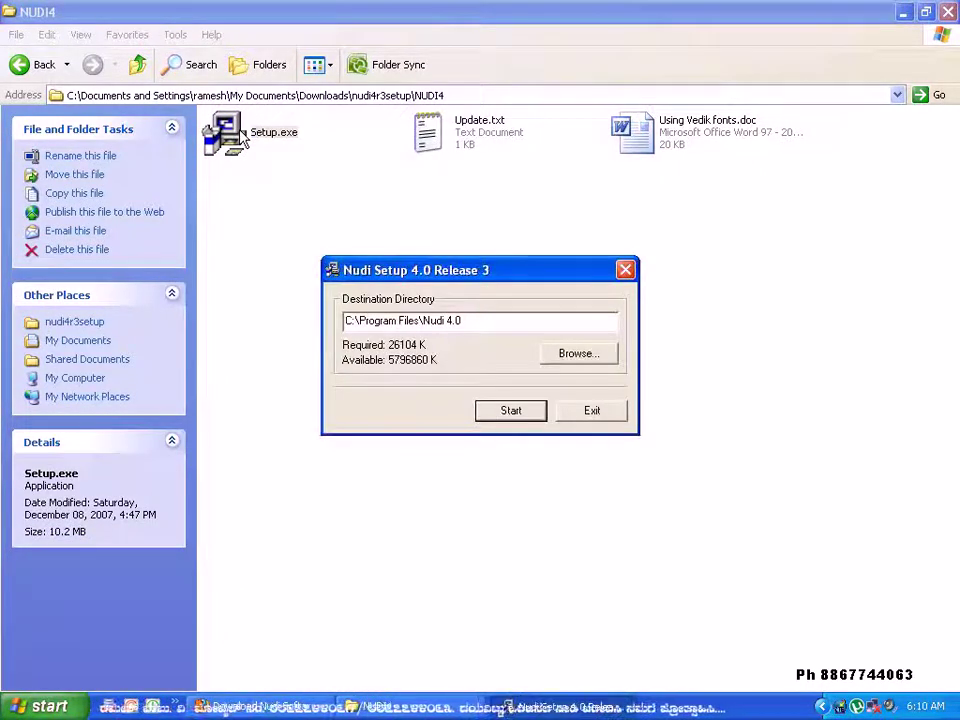
pyautogui.click(515, 415)
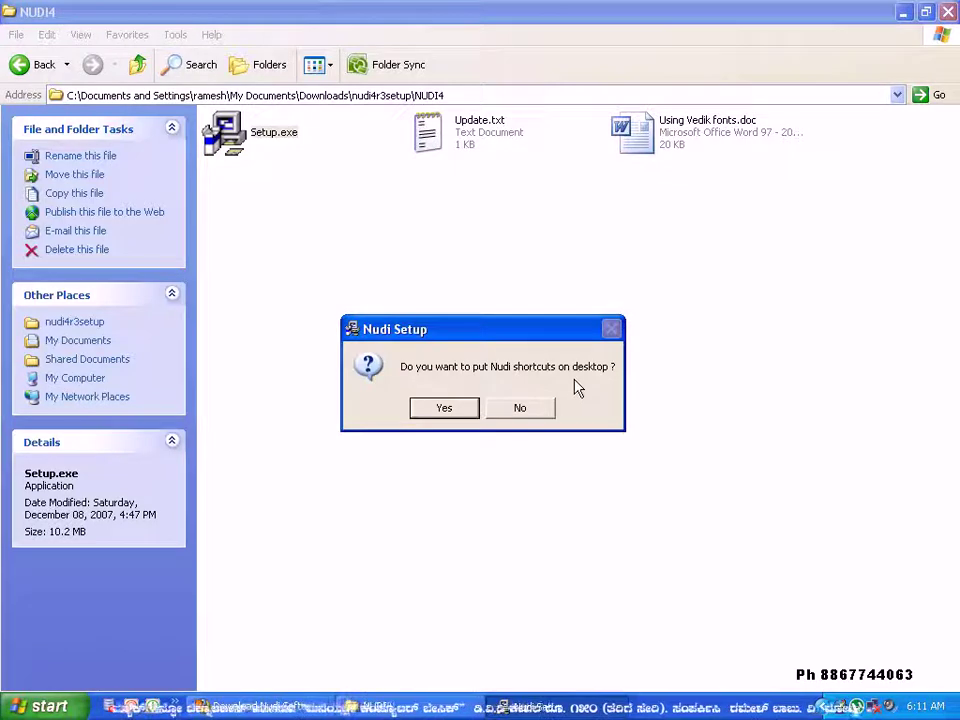
# - Put the Nudi shortcuts on the desktop and decline starting Nudi each time the computer starts
pyautogui.click(442, 411)
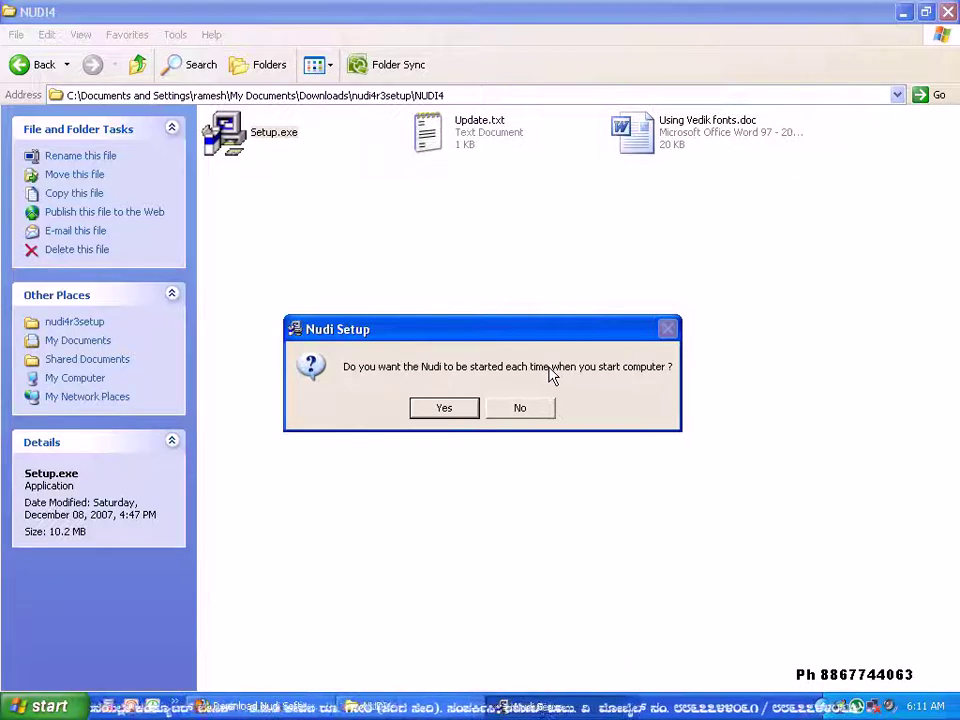
pyautogui.click(443, 407)
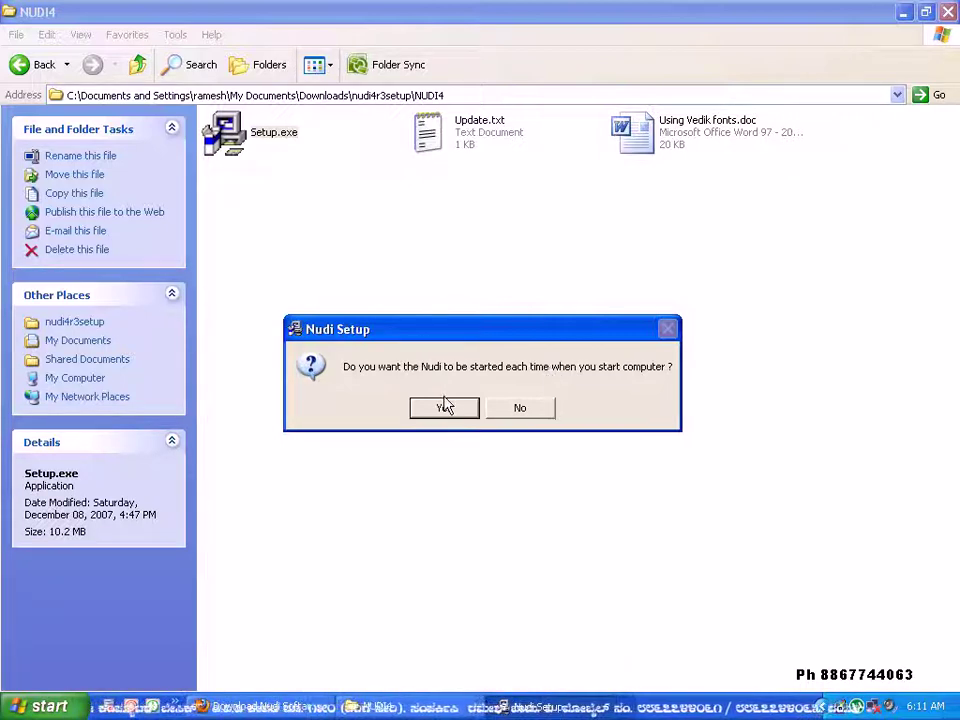
pyautogui.click(517, 409)
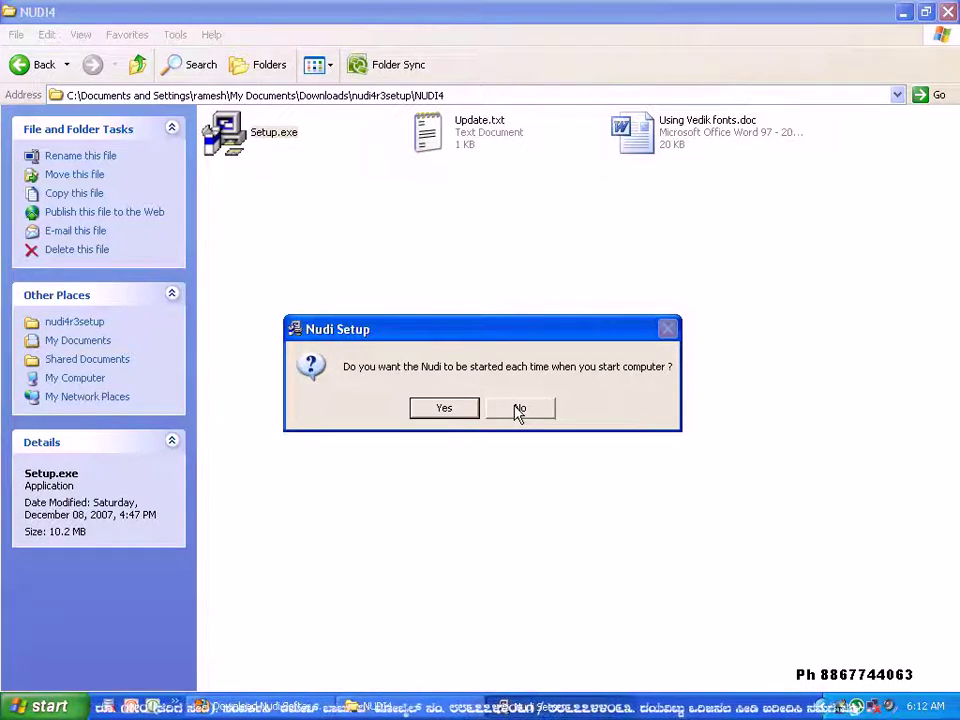
pyautogui.click(518, 410)
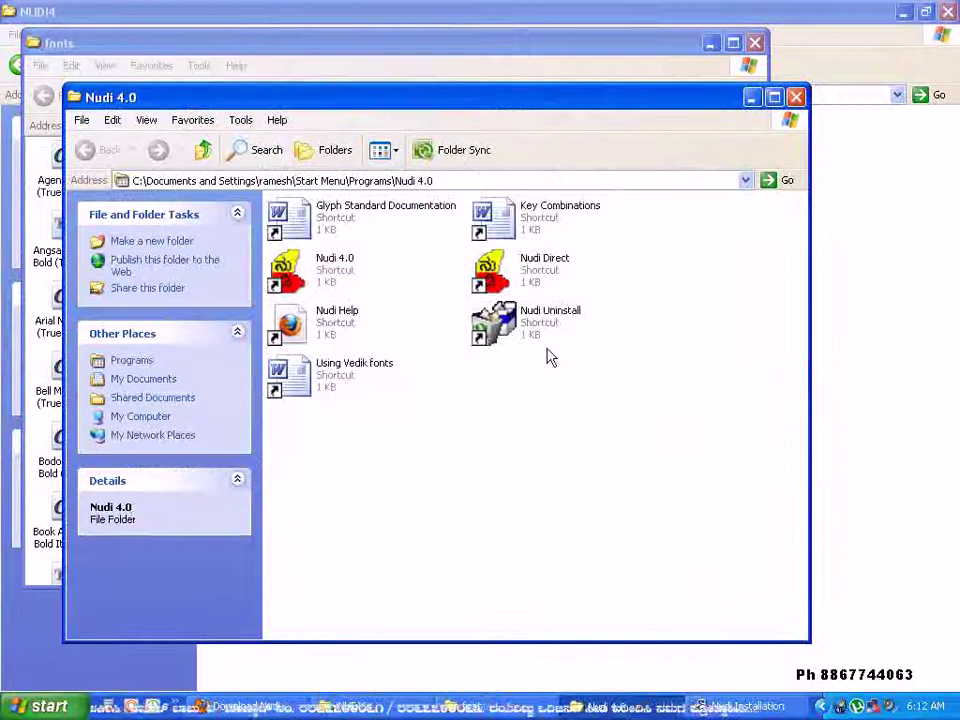
# - Close the Nudi 4.0 shortcuts window, then maximize the Windows fonts folder and show it in list view
pyautogui.click(796, 97)
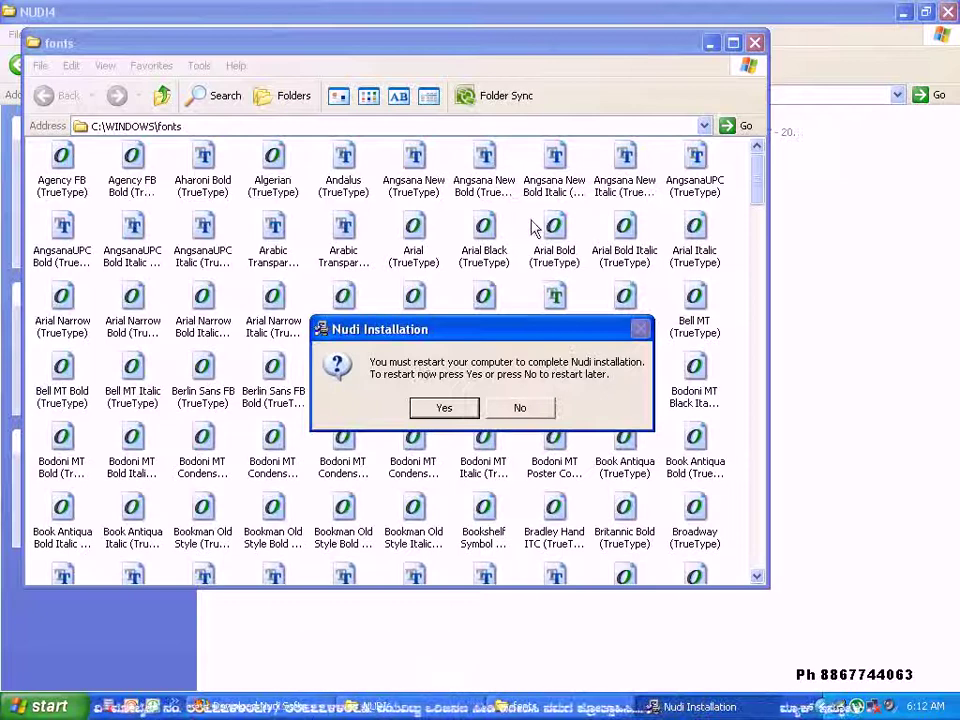
pyautogui.click(658, 42)
pyautogui.doubleClick(658, 52)
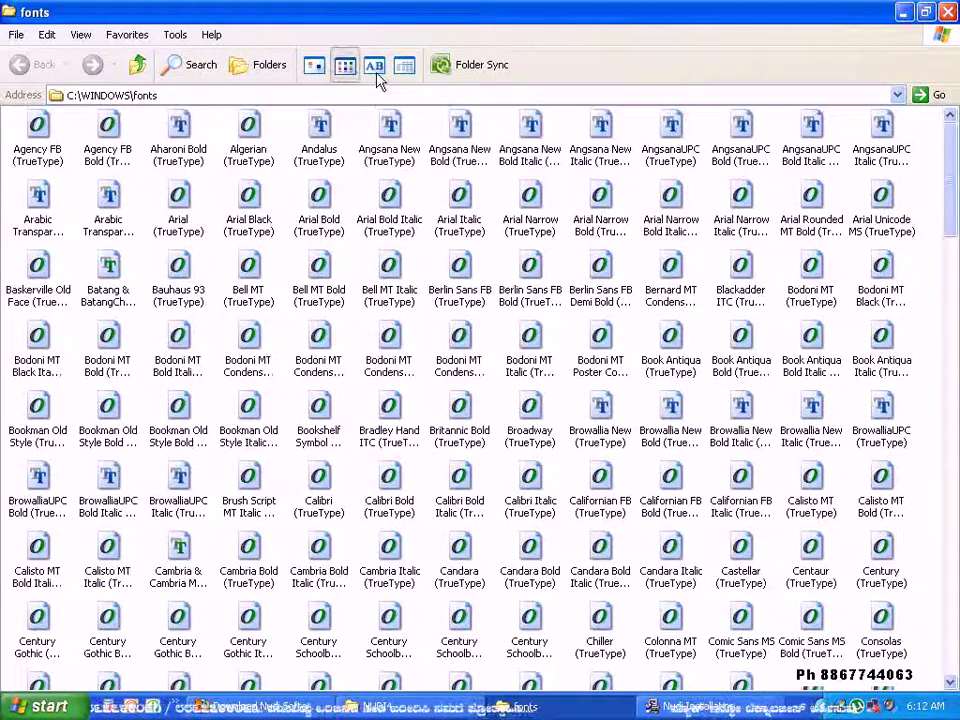
pyautogui.click(344, 65)
# - Locate the Nudi fonts in the Windows fonts folder and examine the entries from Nudi 01 to Nudi 09
pyautogui.click(650, 307)
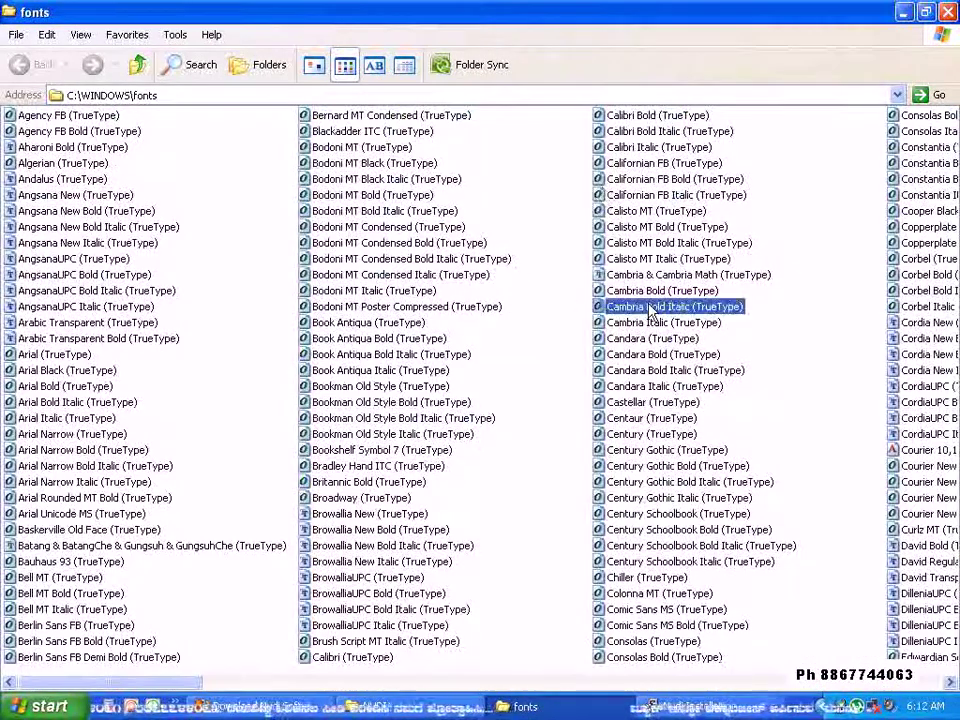
pyautogui.press('n')
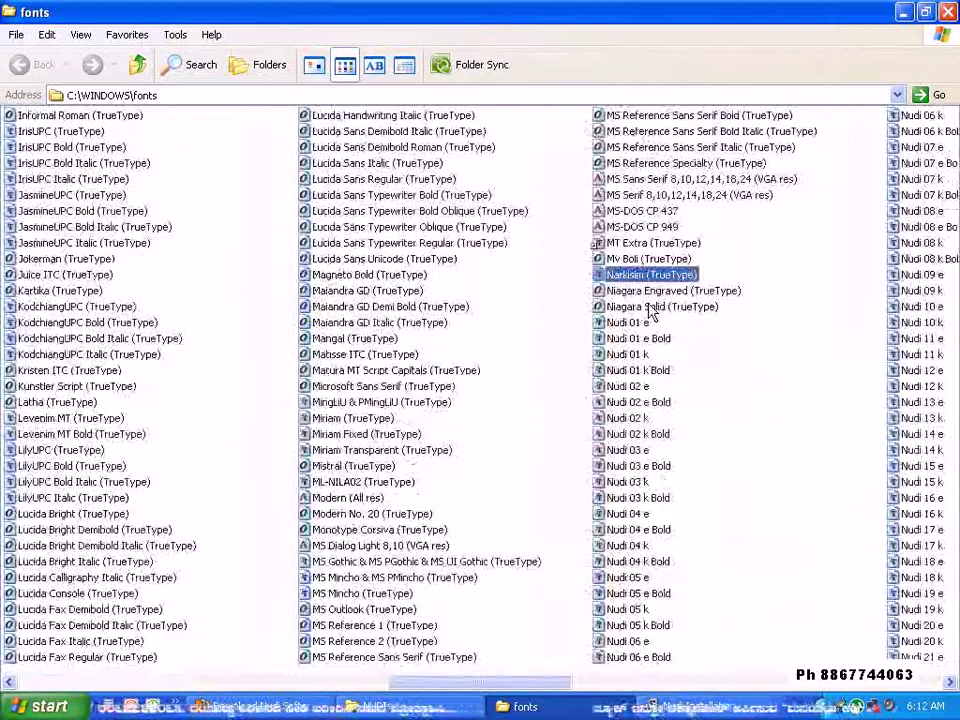
pyautogui.click(632, 307)
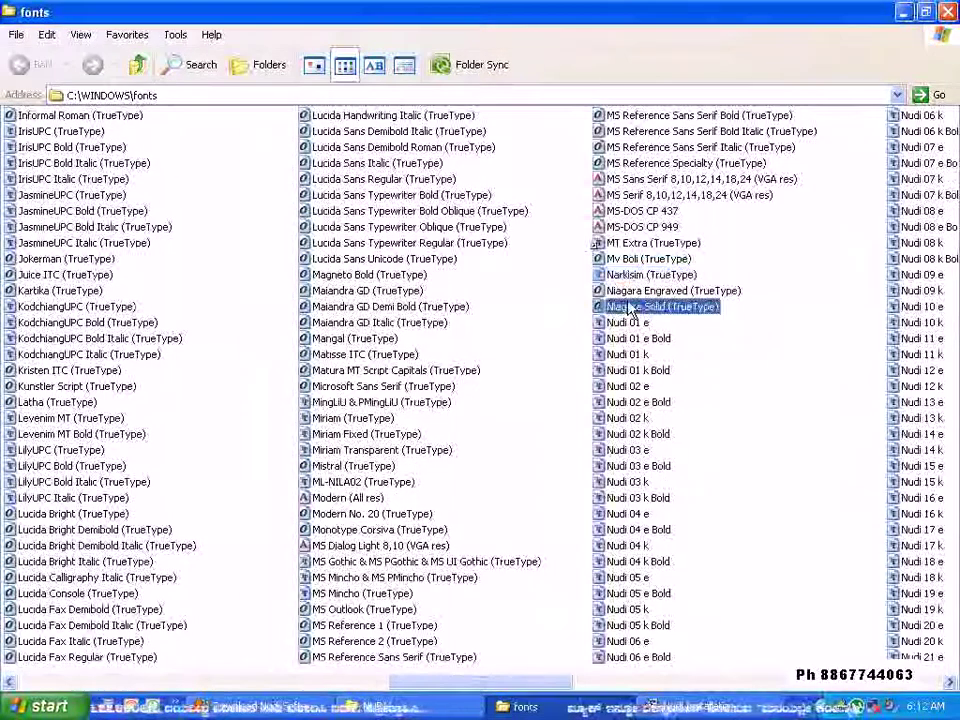
pyautogui.click(632, 356)
pyautogui.press('Down')
pyautogui.press('Down')
pyautogui.press('Down')
pyautogui.press('Down')
pyautogui.press('Down')
pyautogui.press('Down')
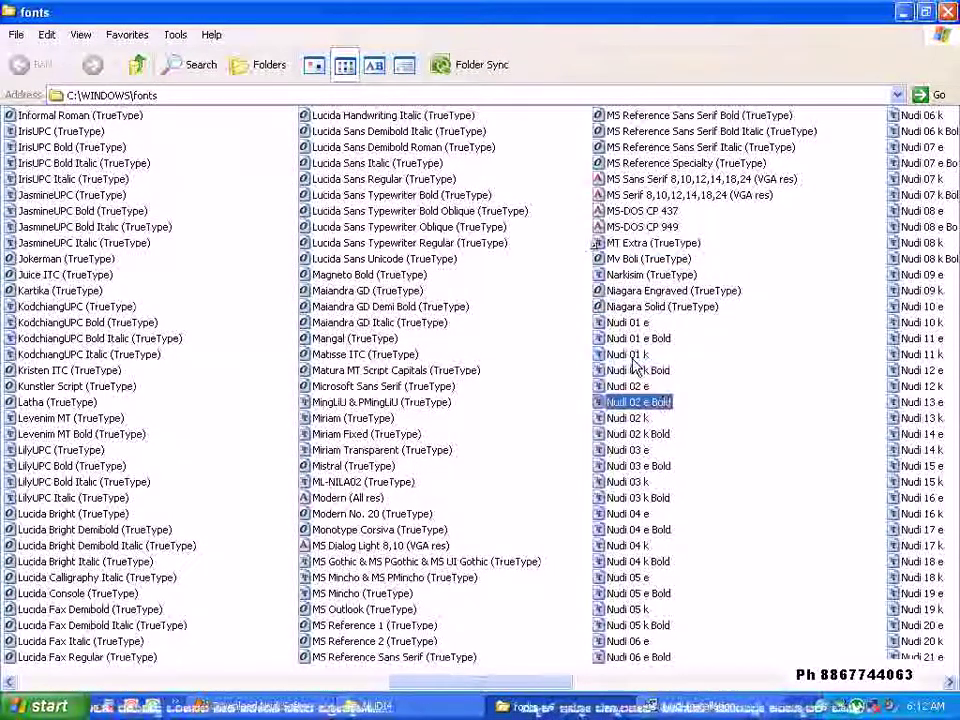
pyautogui.press('Down')
pyautogui.press('Down')
pyautogui.press('Down')
pyautogui.press('Down')
pyautogui.press('Down')
pyautogui.press('Down')
pyautogui.press('Down')
pyautogui.press('Down')
pyautogui.press('Down')
pyautogui.press('Down')
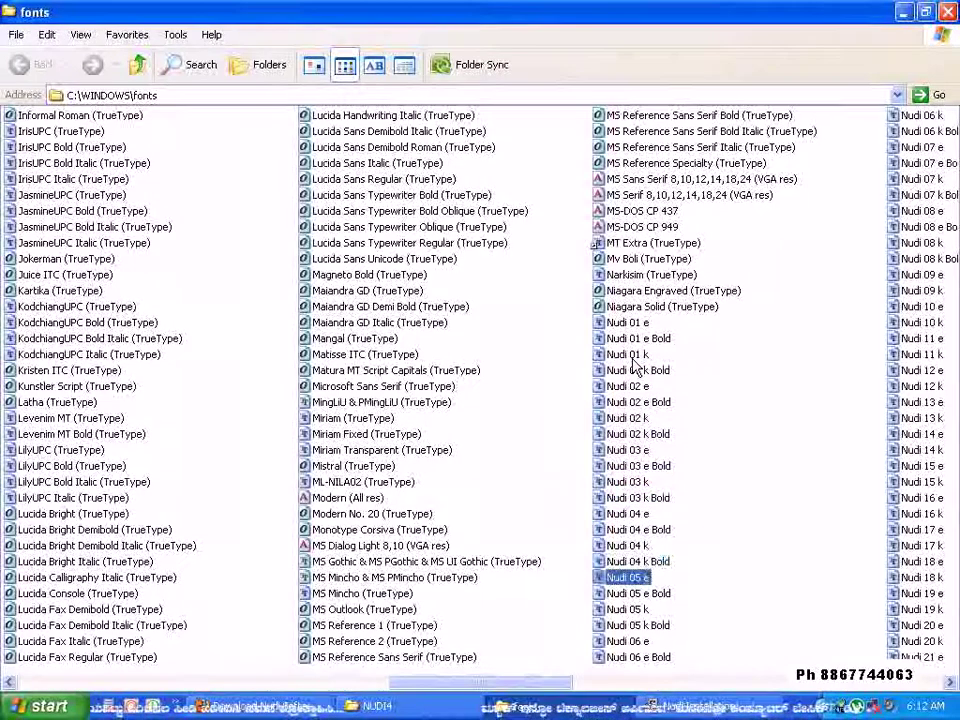
pyautogui.press('Down')
pyautogui.press('Down')
pyautogui.press('Down')
pyautogui.press('Down')
pyautogui.press('Down')
pyautogui.press('Down')
pyautogui.press('Down')
pyautogui.press('Down')
pyautogui.press('Down')
pyautogui.press('Down')
pyautogui.press('Down')
pyautogui.press('Down')
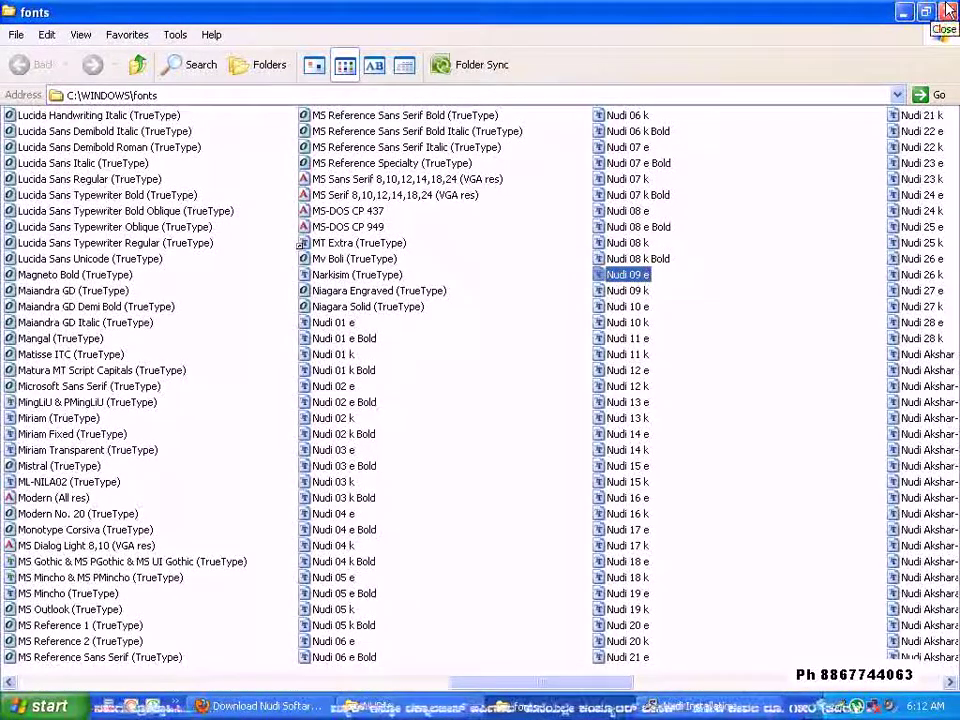
# - Examine the Nudi entries in the Windows fonts folder from Nudi 01 to Nudi 27 k and close the folder
pyautogui.scroll(-10, 690, 146)
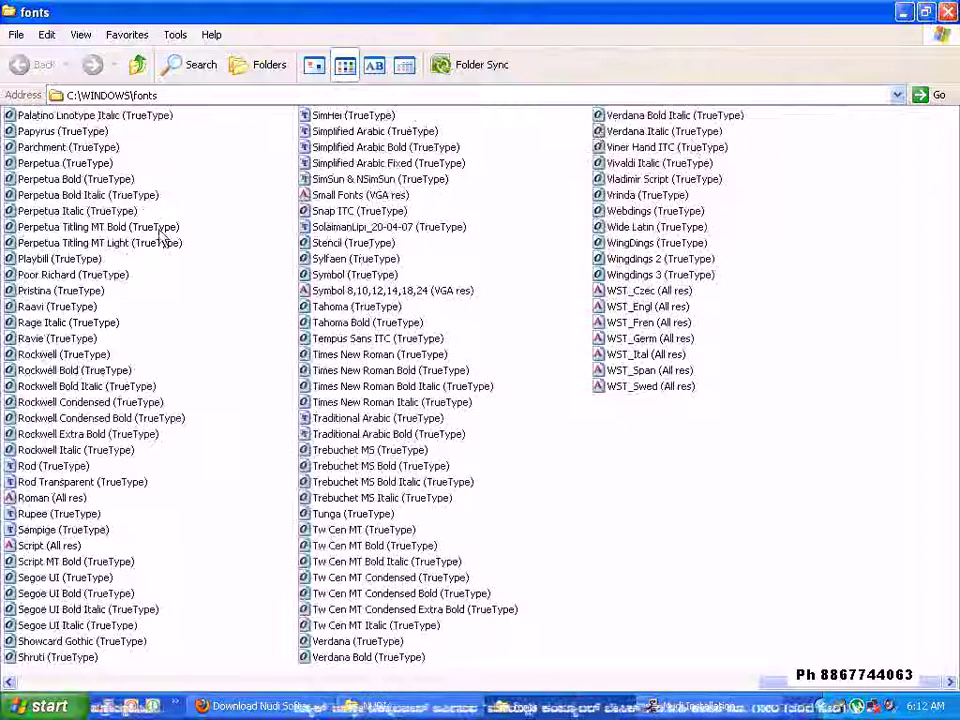
pyautogui.scroll(10, 222, 690)
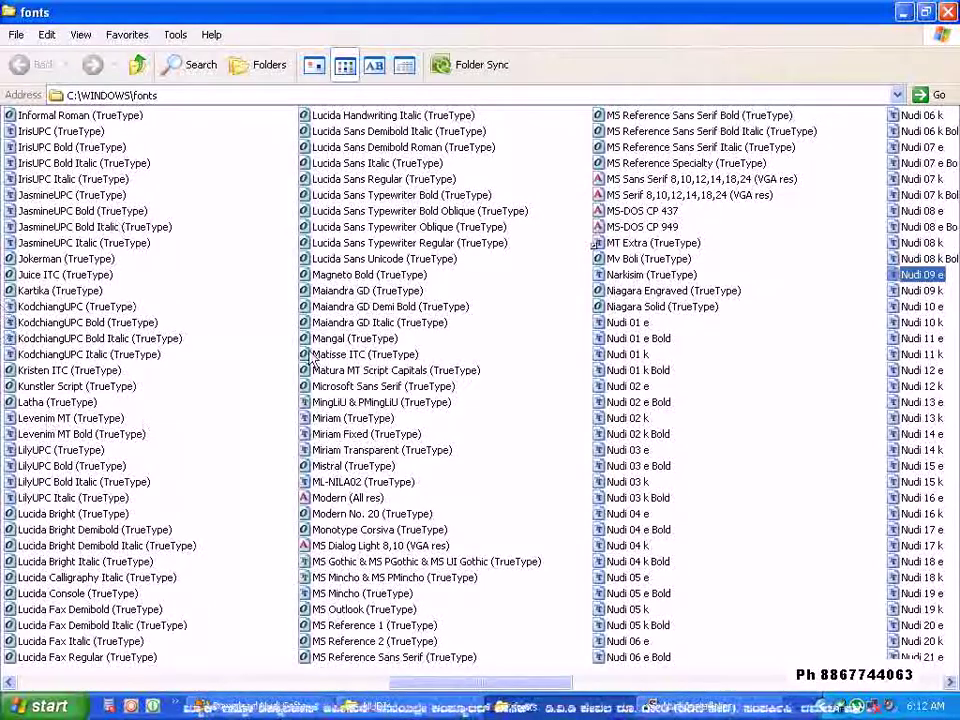
pyautogui.click(617, 340)
pyautogui.press('Down')
pyautogui.press('Down')
pyautogui.press('Down')
pyautogui.press('Down')
pyautogui.press('Down')
pyautogui.press('Down')
pyautogui.press('Down')
pyautogui.press('Down')
pyautogui.press('Down')
pyautogui.press('Down')
pyautogui.press('Down')
pyautogui.press('Down')
pyautogui.press('Down')
pyautogui.press('Down')
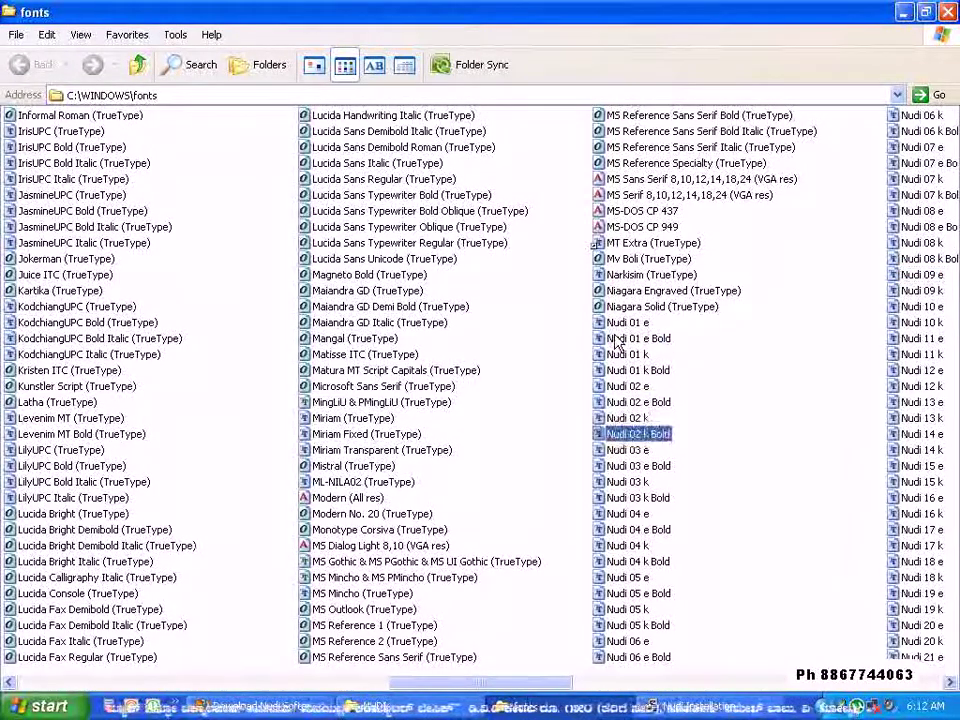
pyautogui.press('Down')
pyautogui.press('Down')
pyautogui.press('Down')
pyautogui.press('Down')
pyautogui.press('Down')
pyautogui.press('Down')
pyautogui.press('Down')
pyautogui.press('Down')
pyautogui.press('Down')
pyautogui.press('Down')
pyautogui.press('Down')
pyautogui.press('Down')
pyautogui.press('Down')
pyautogui.press('Down')
pyautogui.press('Down')
pyautogui.press('Down')
pyautogui.press('Down')
pyautogui.press('Down')
pyautogui.press('Down')
pyautogui.press('Down')
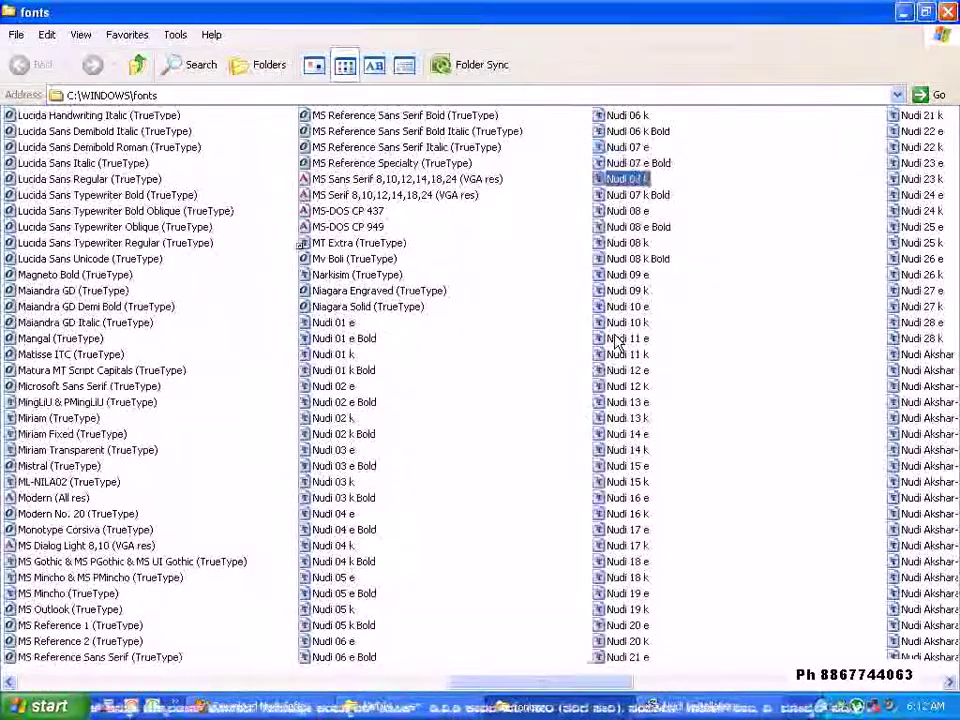
pyautogui.press('Down')
pyautogui.press('Down')
pyautogui.press('Down')
pyautogui.press('Down')
pyautogui.press('Down')
pyautogui.press('Down')
pyautogui.press('Down')
pyautogui.press('Down')
pyautogui.press('Down')
pyautogui.press('Down')
pyautogui.press('Down')
pyautogui.press('Down')
pyautogui.press('Down')
pyautogui.press('Down')
pyautogui.press('Down')
pyautogui.press('Down')
pyautogui.press('Down')
pyautogui.press('Down')
pyautogui.press('Down')
pyautogui.press('Down')
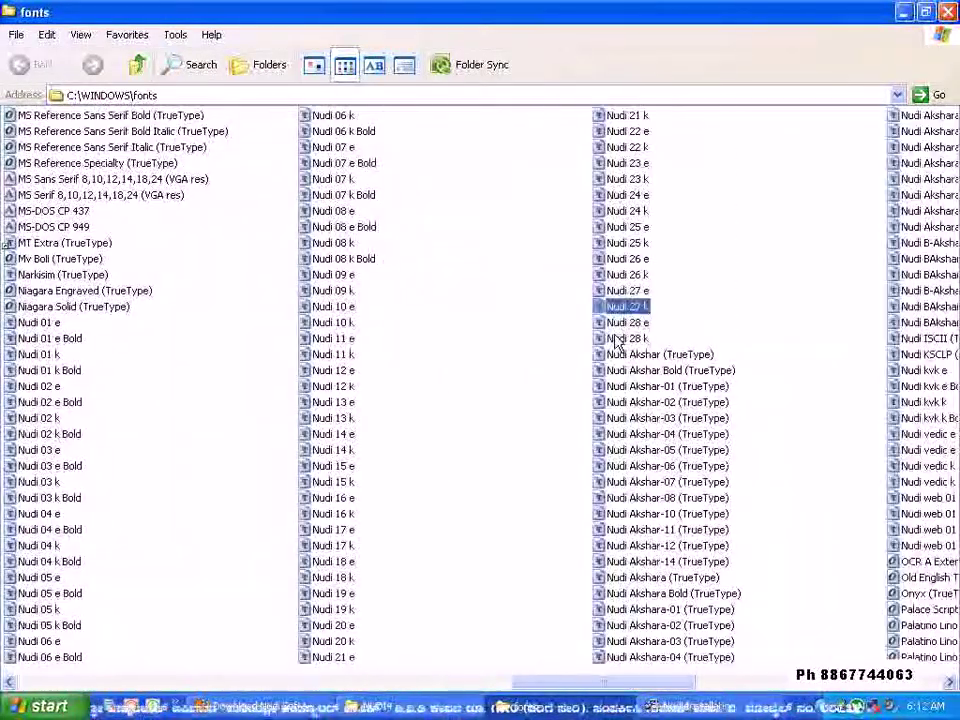
pyautogui.click(948, 12)
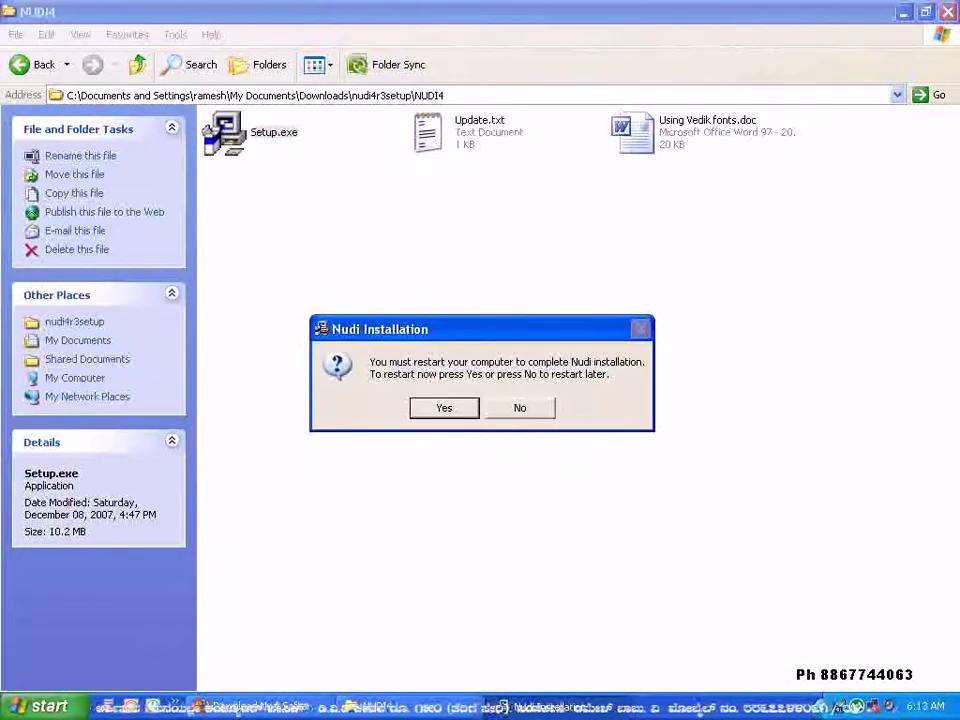
# - Open Fonts from the Control Panel, examine the Nudi fonts listed there, and close the window
pyautogui.click(20, 710)
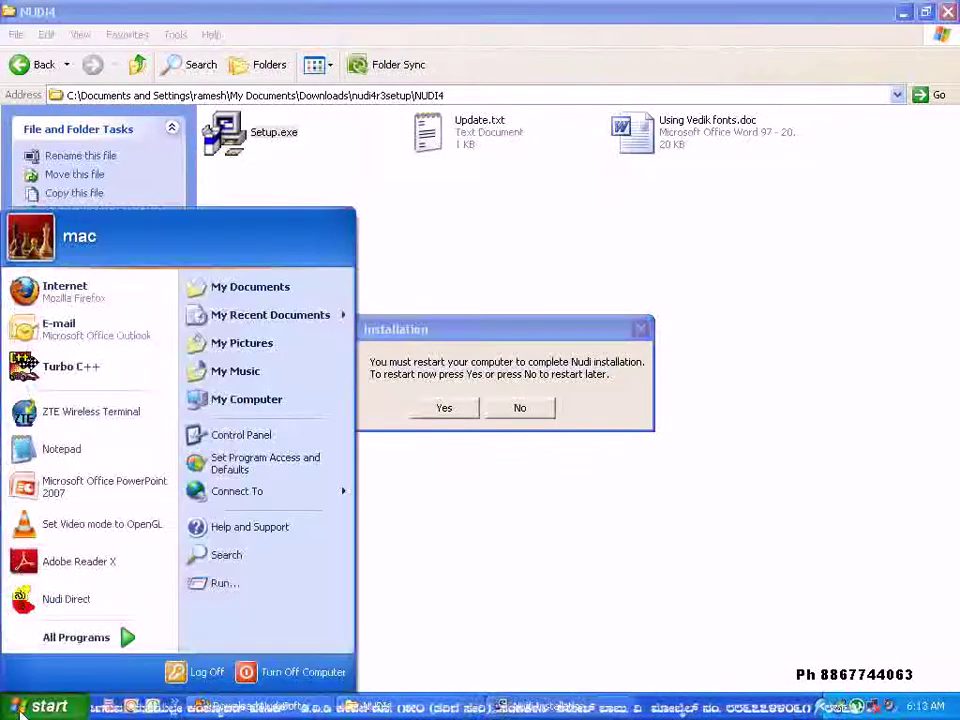
pyautogui.click(241, 435)
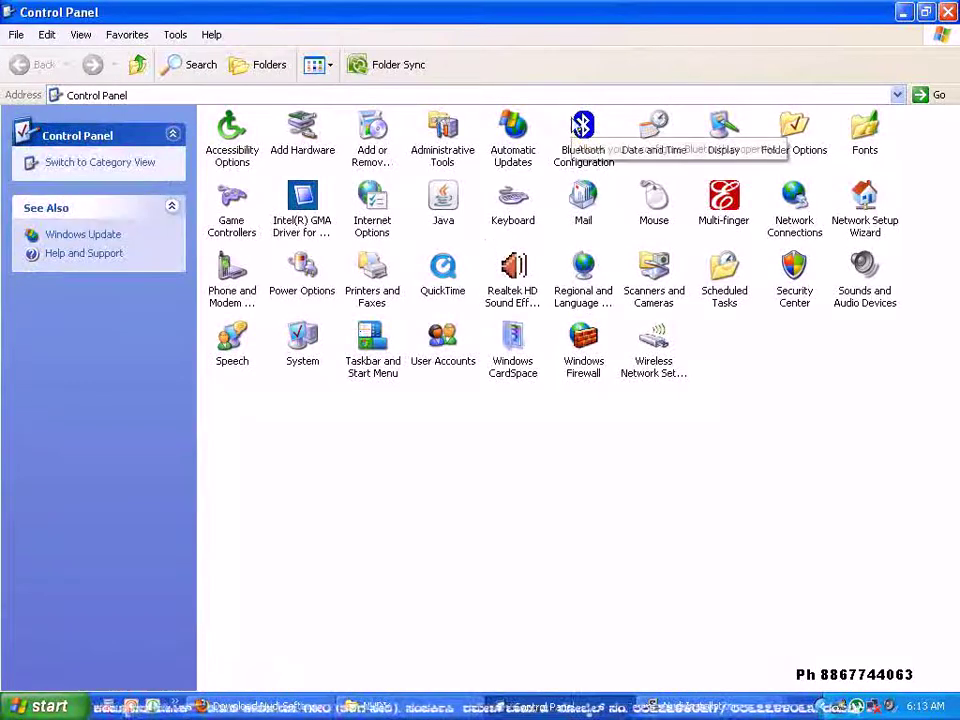
pyautogui.click(866, 142)
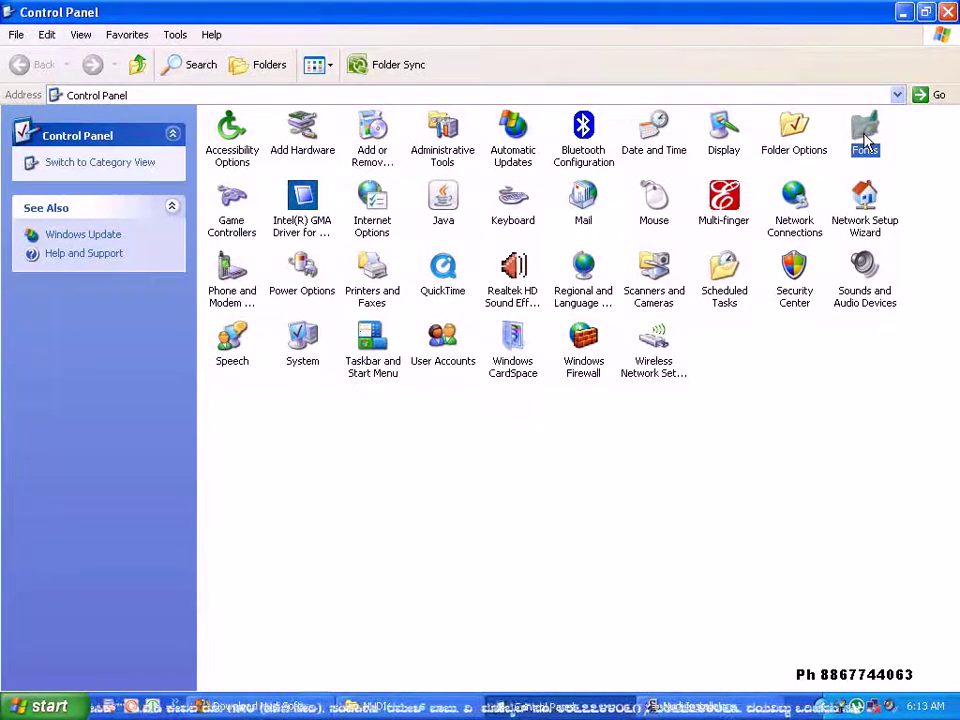
pyautogui.doubleClick(866, 142)
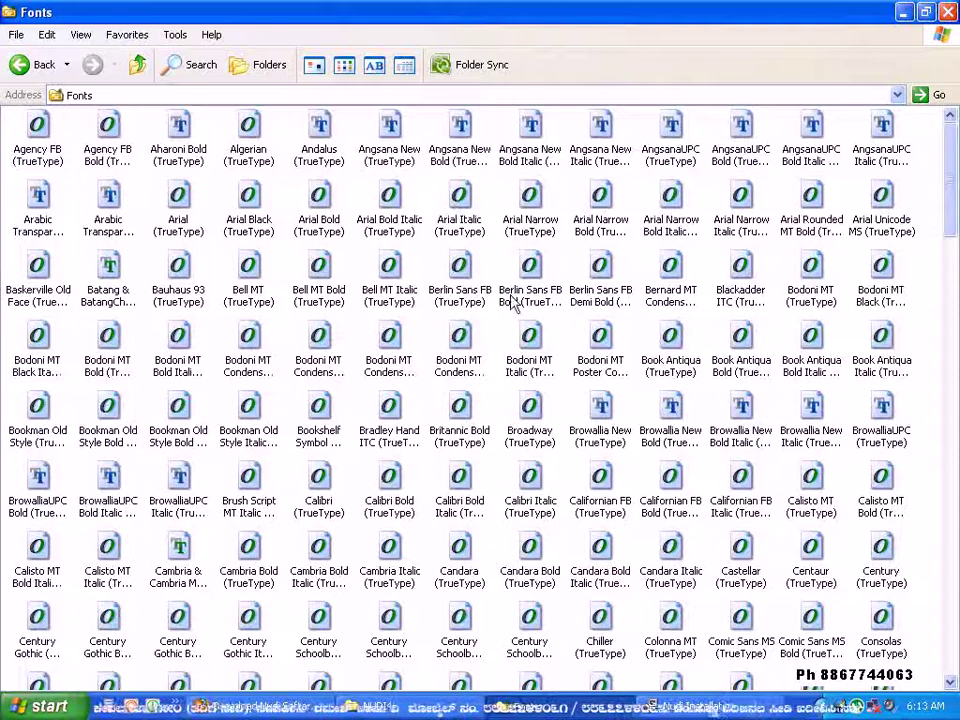
pyautogui.moveTo(953, 137); pyautogui.dragTo(922, 505)
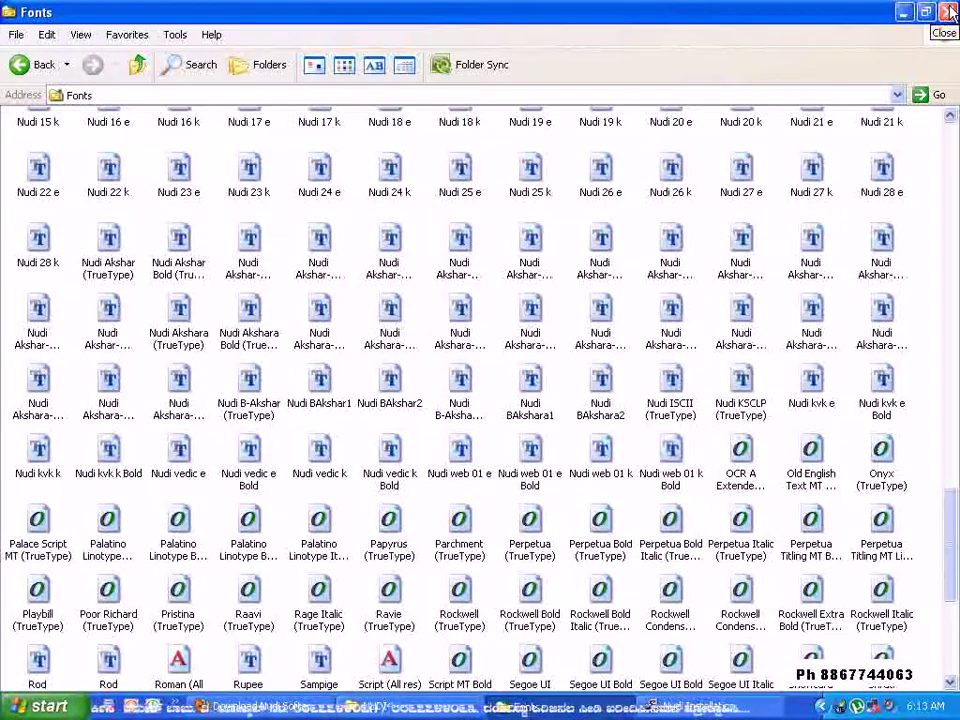
pyautogui.click(949, 12)
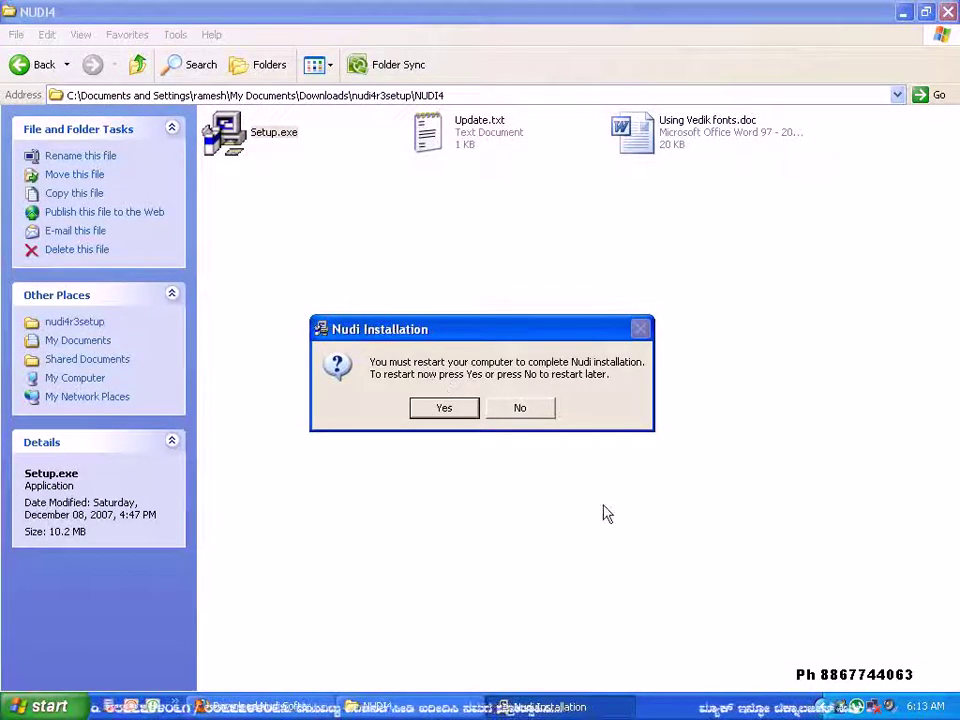
# - Minimize the open NUDI4 folder and Firefox windows to show the desktop, and move the Nudi Installation restart prompt below the wallpaper logo
pyautogui.moveTo(481, 329); pyautogui.dragTo(450, 492)
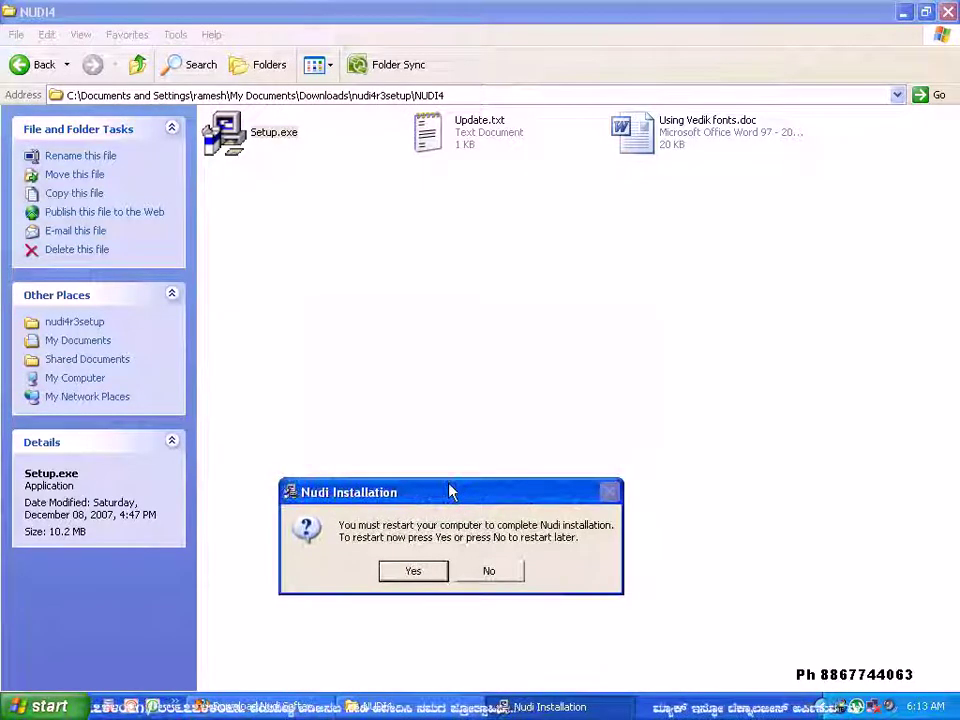
pyautogui.click(906, 12)
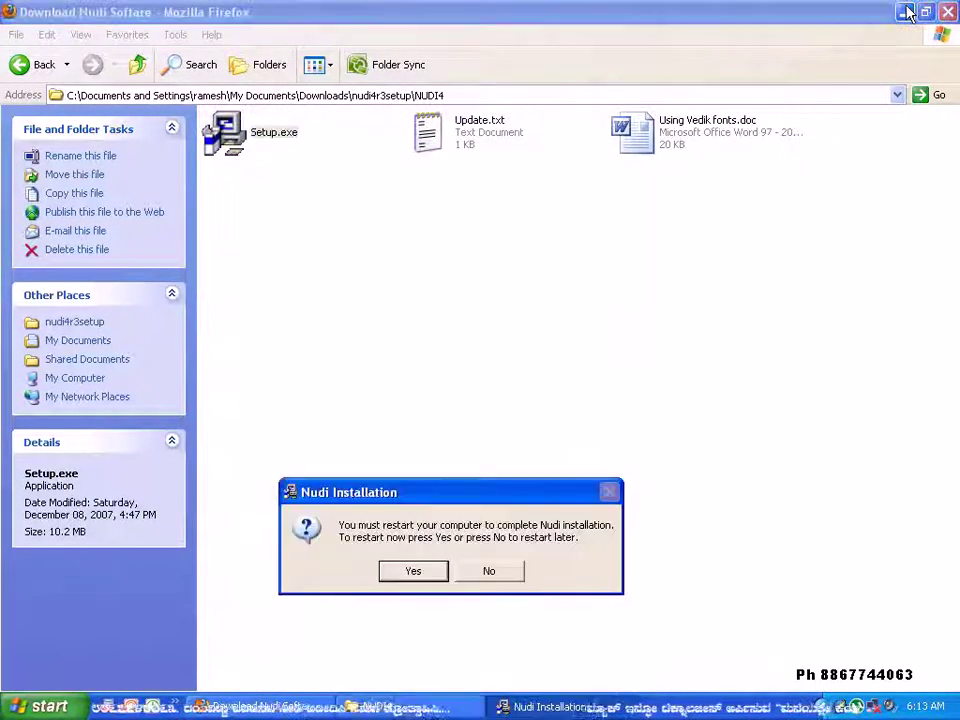
pyautogui.click(906, 12)
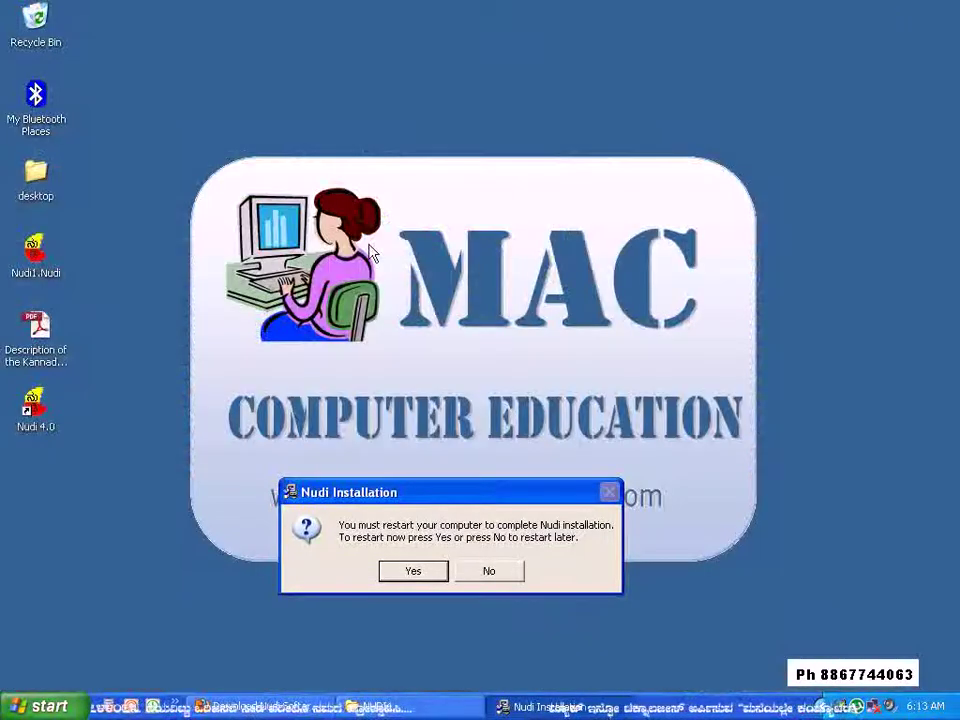
pyautogui.click(157, 366)
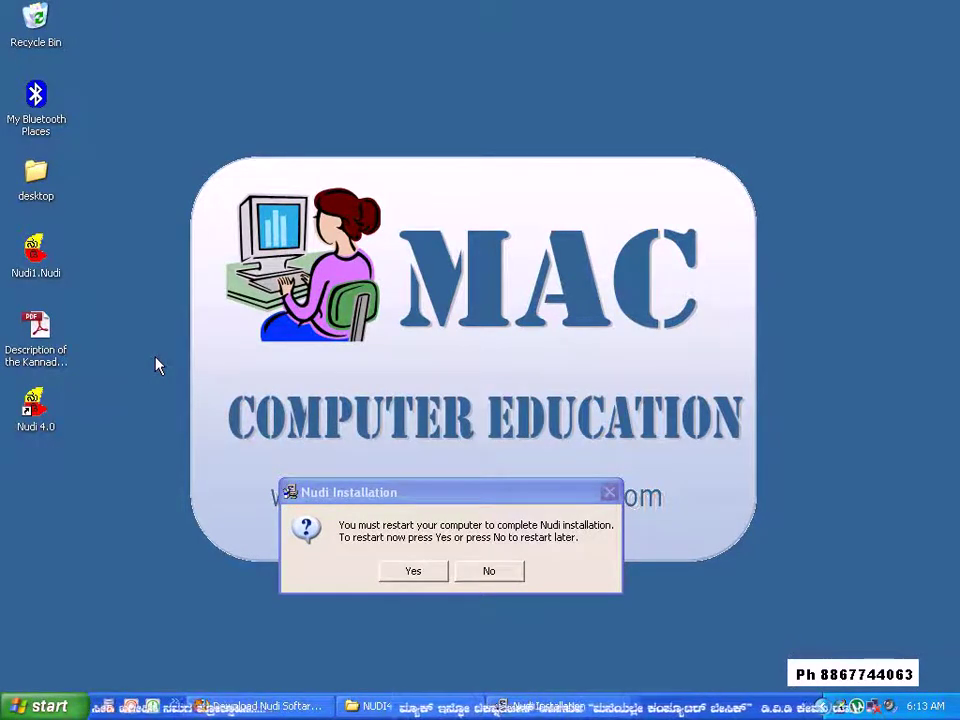
pyautogui.click(409, 575)
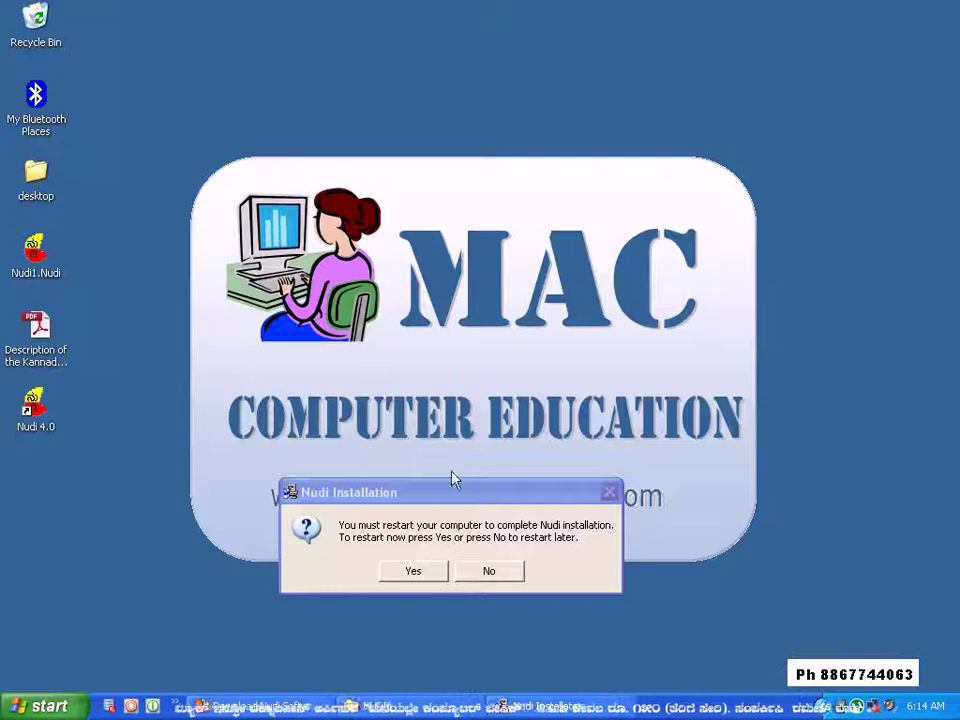
pyautogui.moveTo(452, 500); pyautogui.dragTo(448, 581)
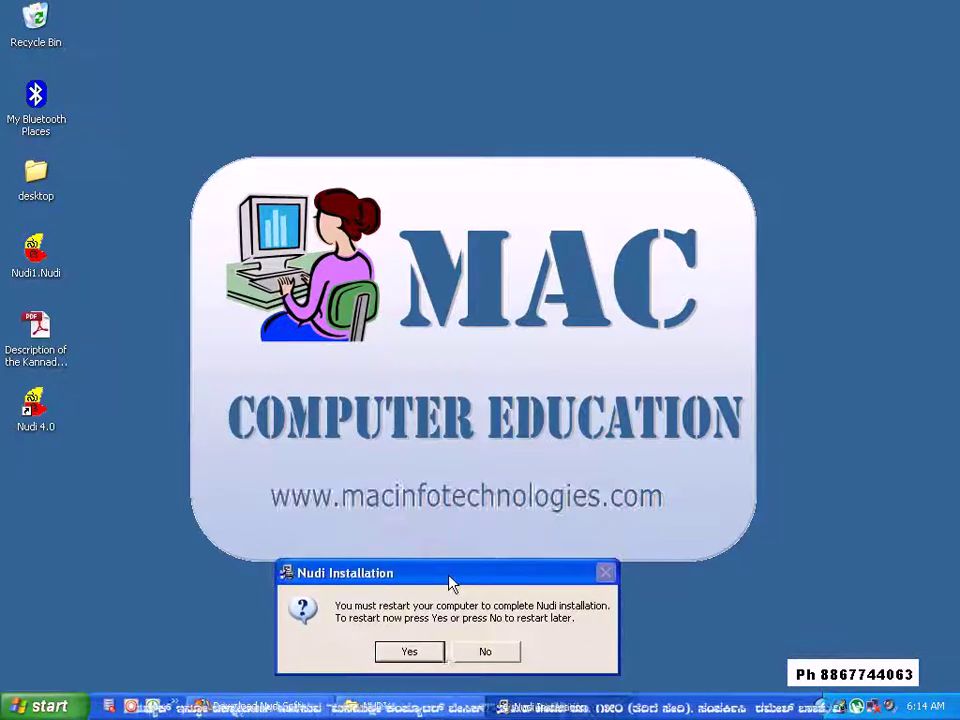